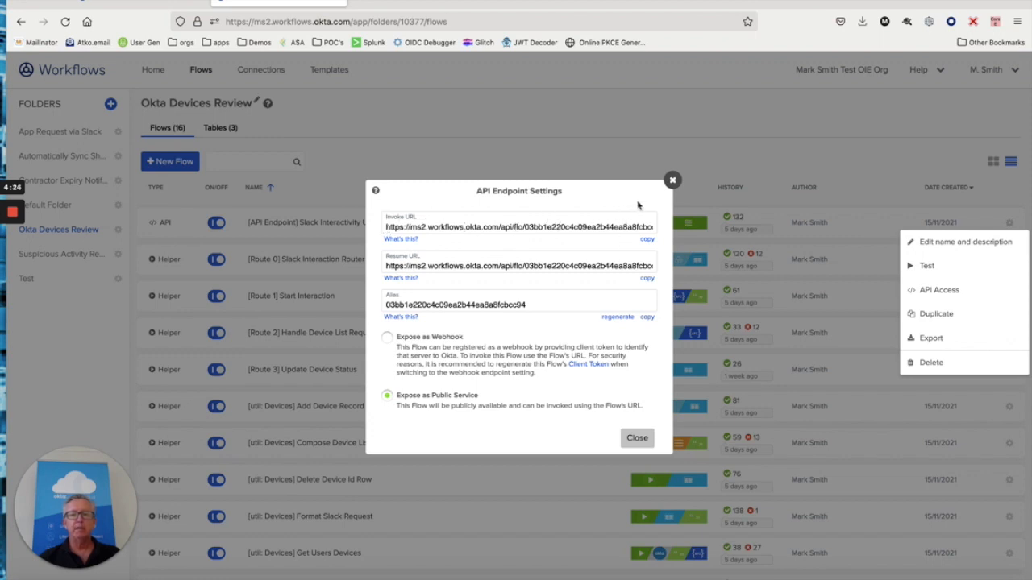
- Close the Slack Interactivity URL flow's API endpoint settings after checking its public-service exposure
click(672, 181)
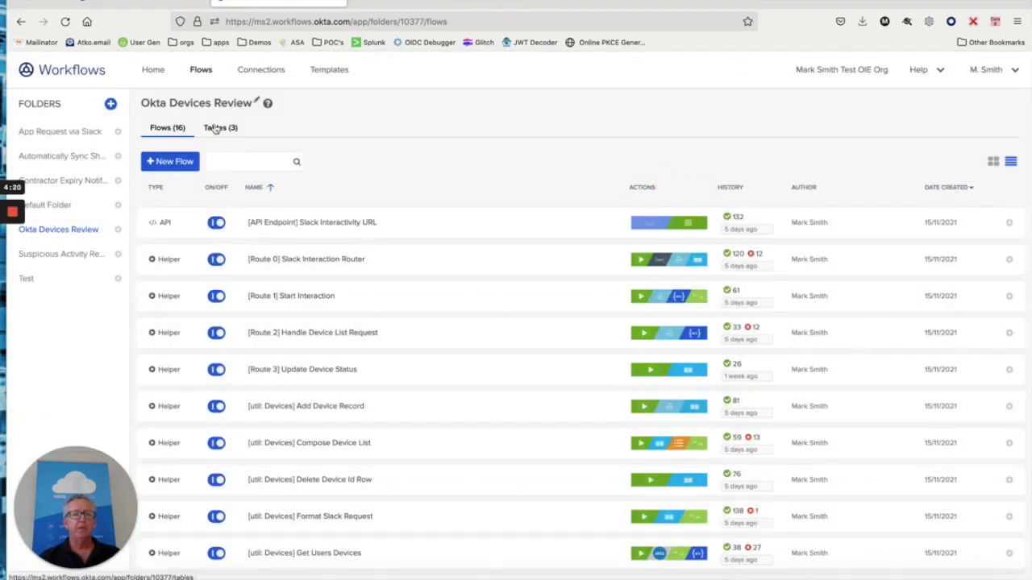
- Open the Config table from the Okta Devices Review folder's Tables list
click(216, 127)
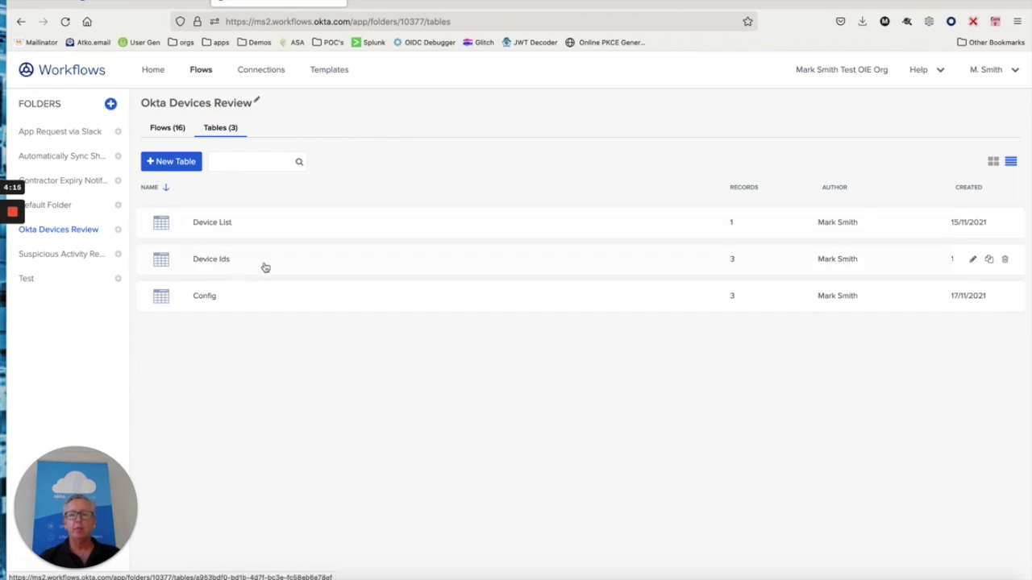
click(206, 296)
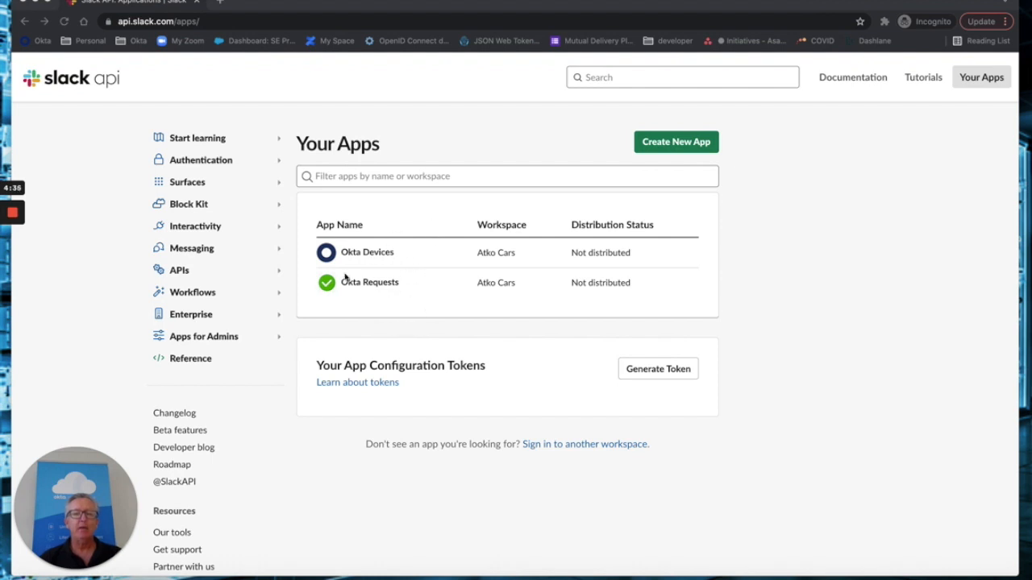
- Show Okta Devices' Interactivity & Shortcuts: the Okta Workflows Request URL and Review Devices shortcut
click(364, 253)
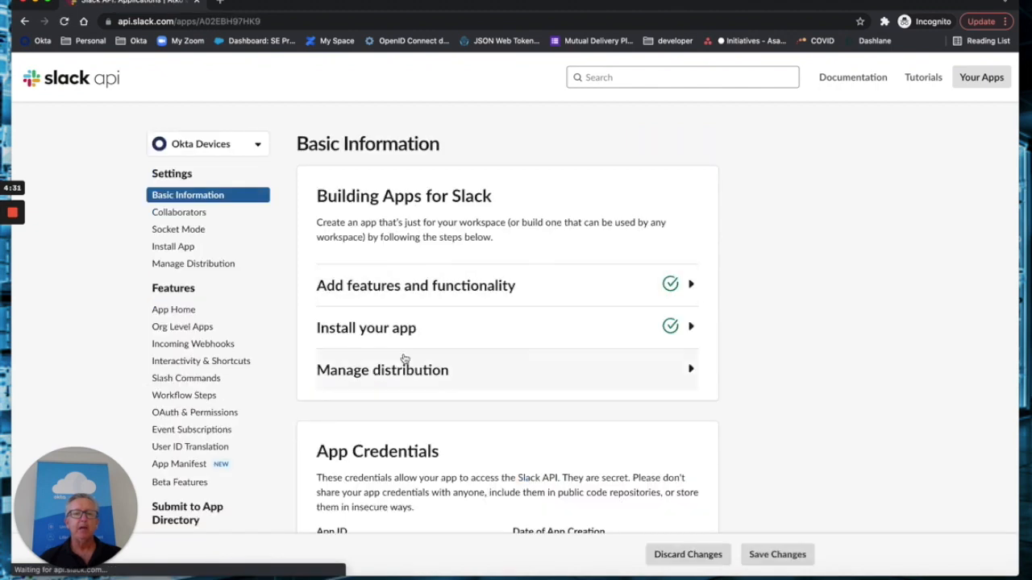
scroll(405, 359, down, 1)
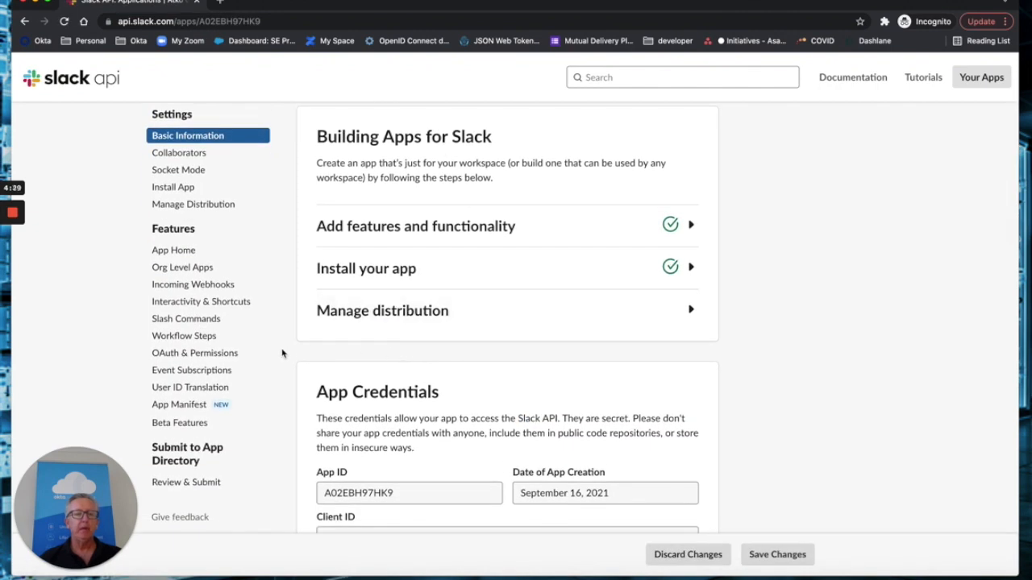
click(180, 287)
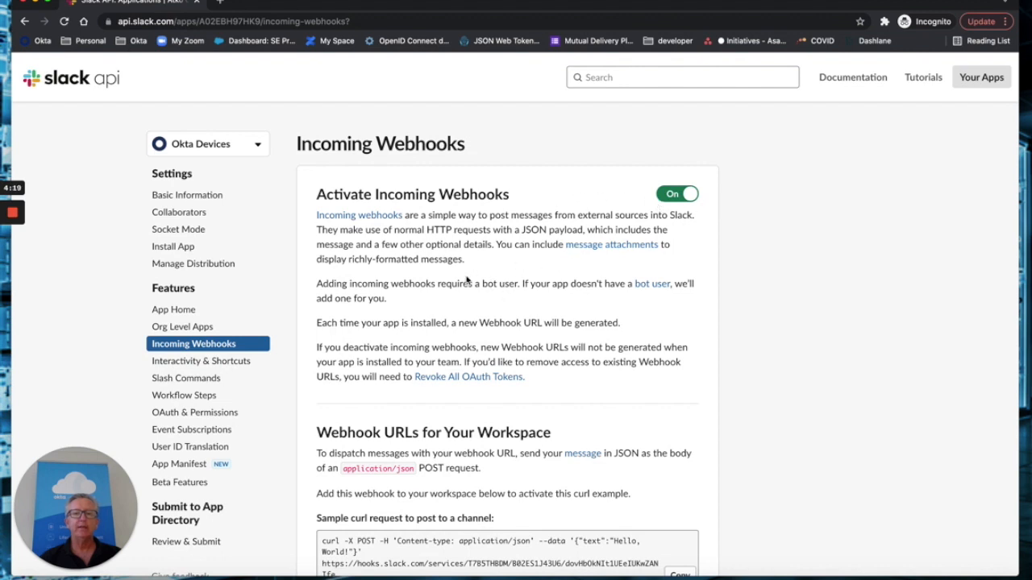
click(194, 364)
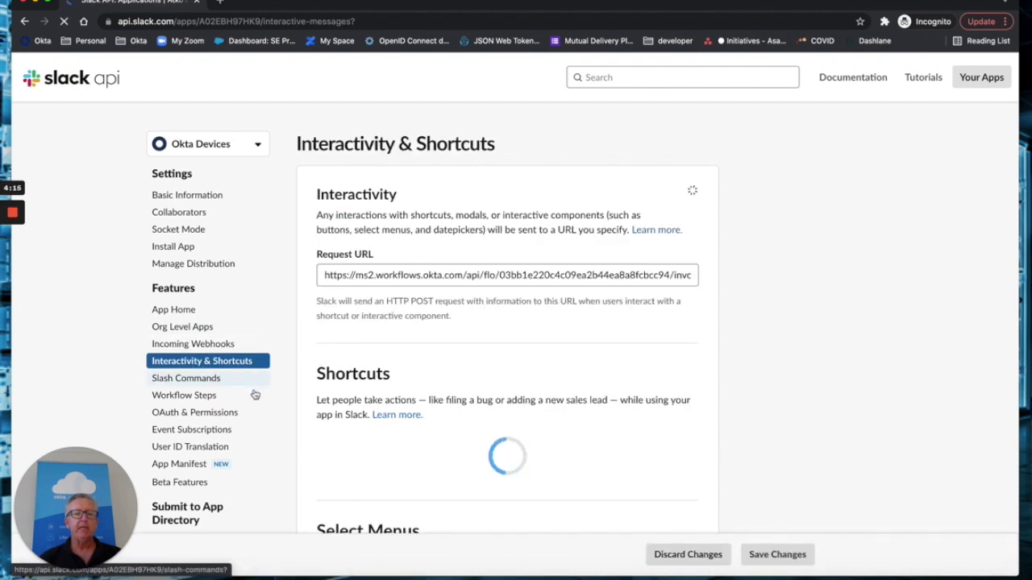
scroll(369, 381, down, 1)
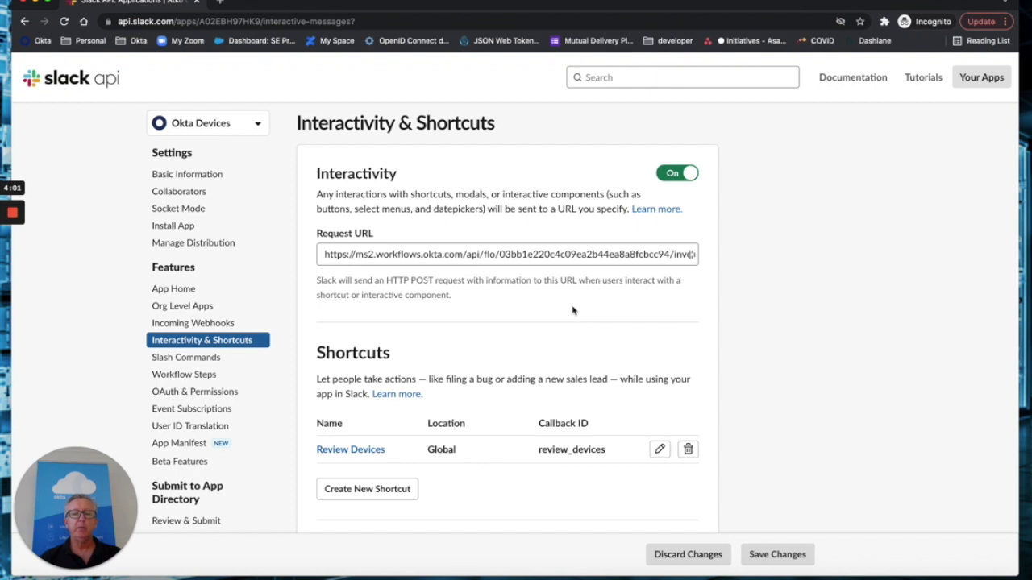
scroll(572, 310, down, 5)
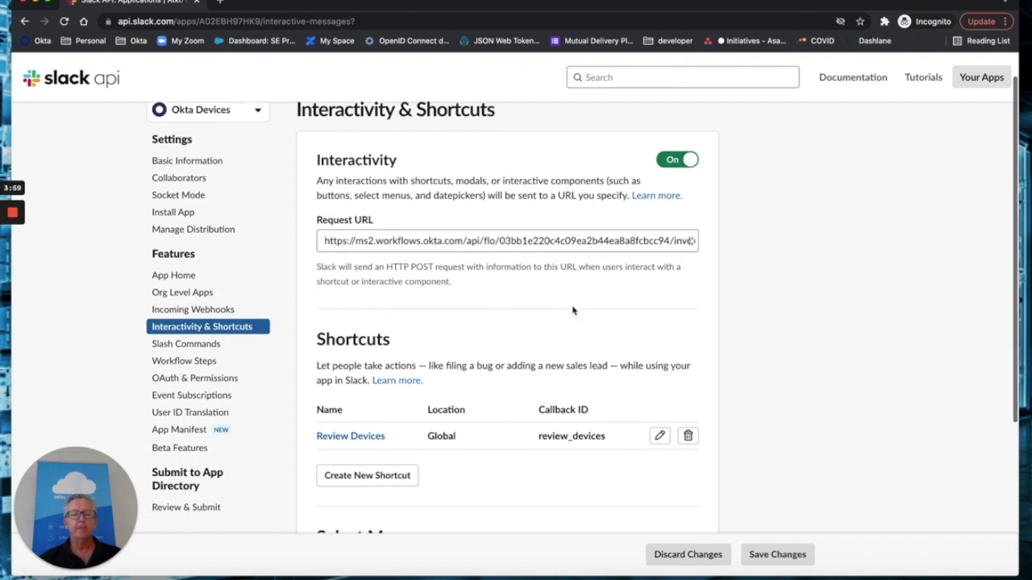
scroll(572, 305, down, 1)
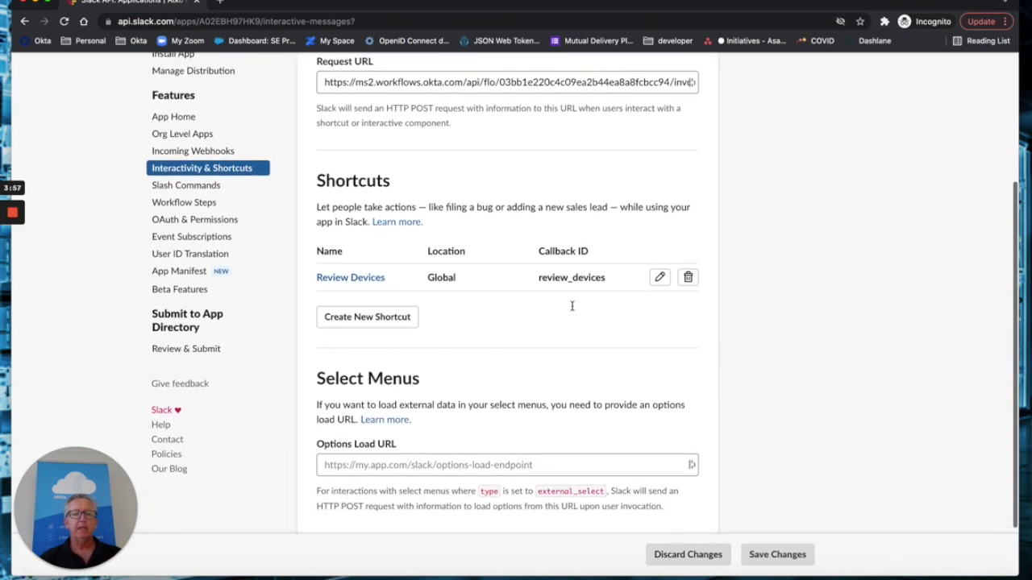
click(660, 271)
click(621, 179)
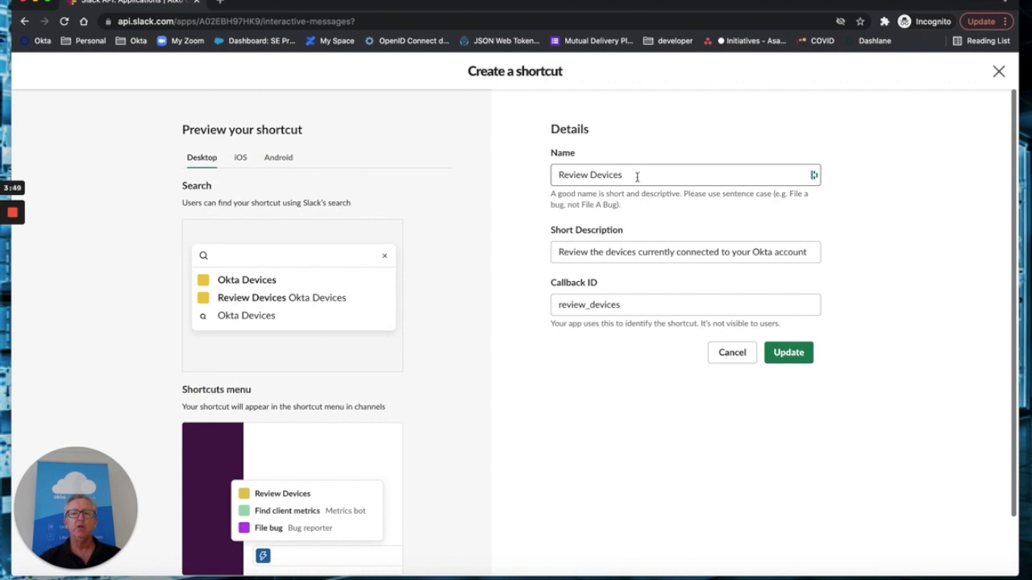
click(562, 257)
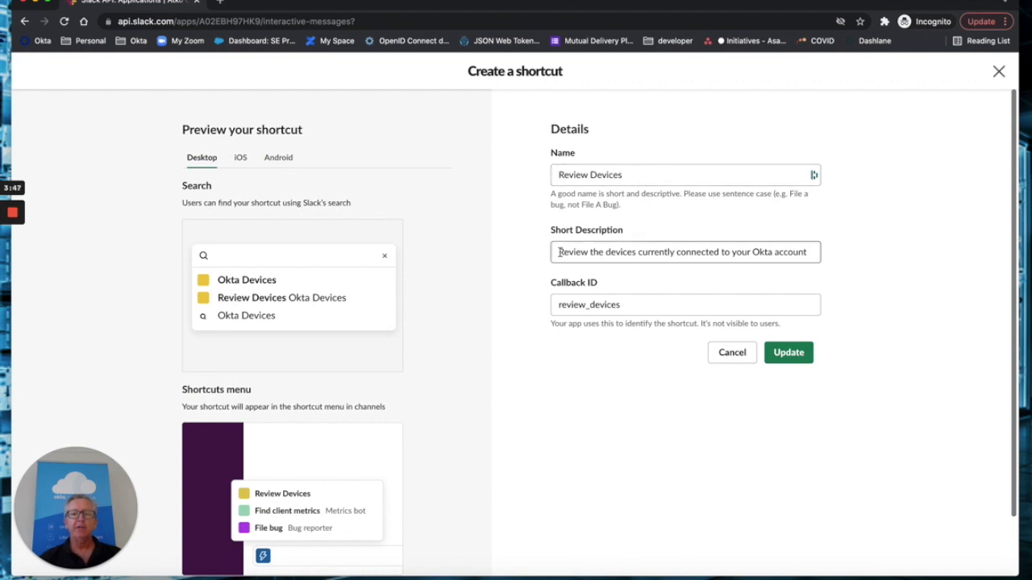
click(623, 304)
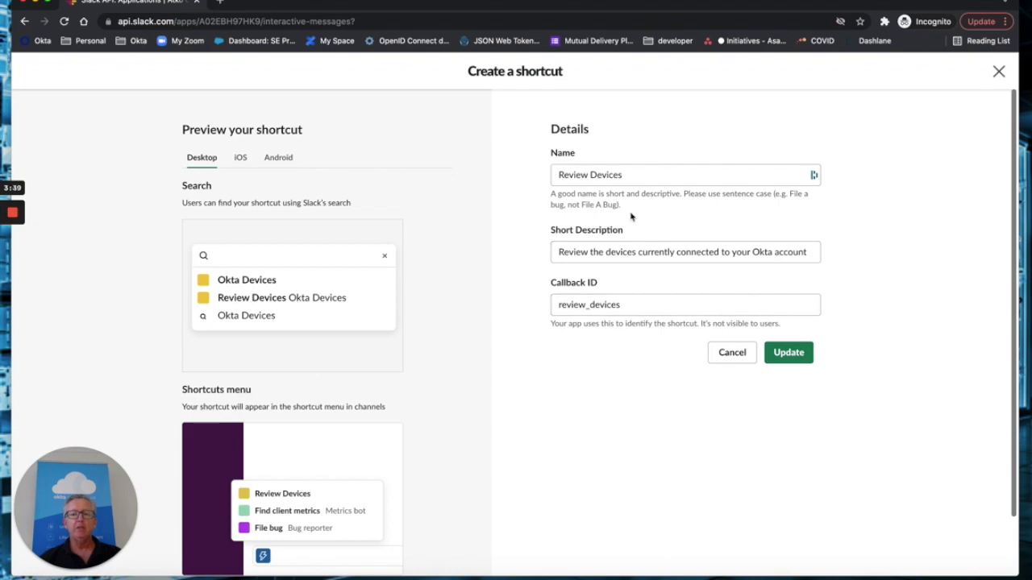
click(732, 353)
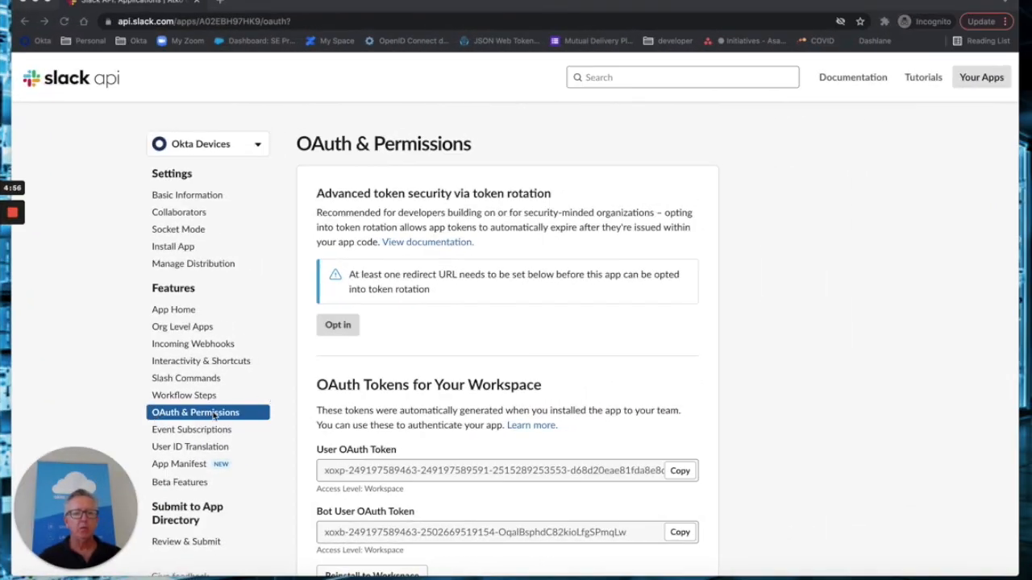
- Scroll through the Okta Devices app's OAuth tokens and its bot and user token scopes
scroll(225, 414, down, 3)
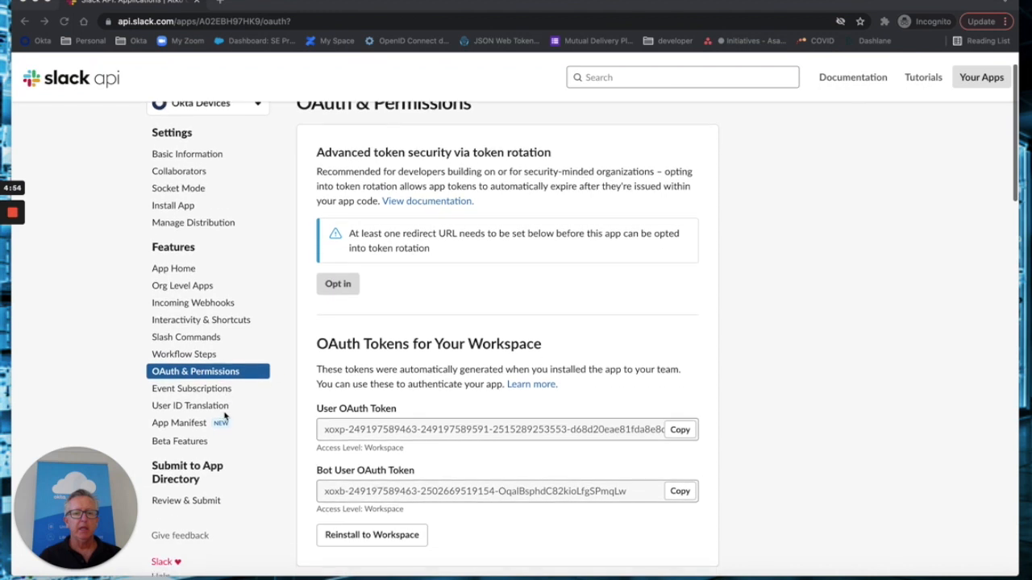
scroll(226, 416, down, 5)
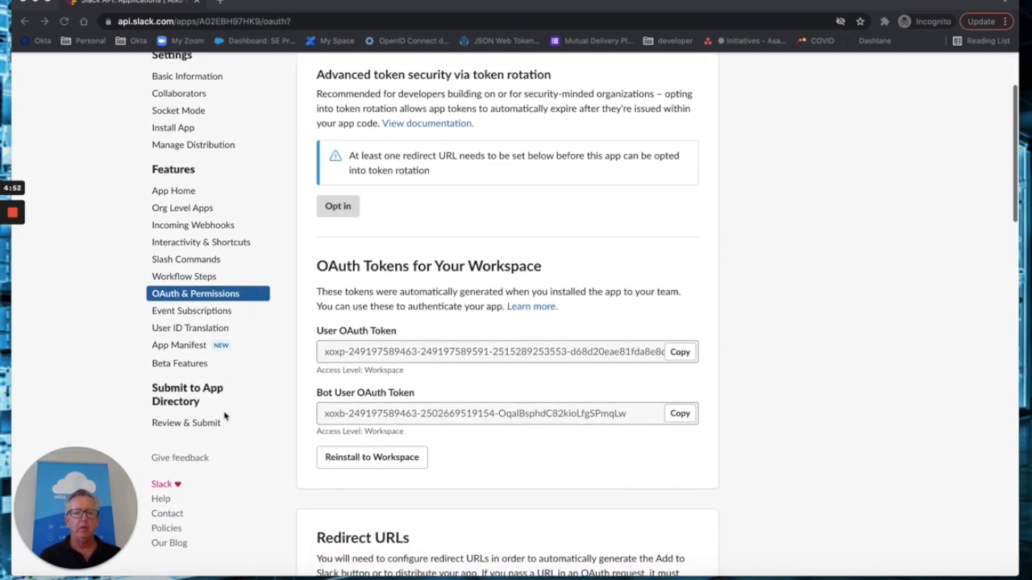
scroll(224, 416, down, 5)
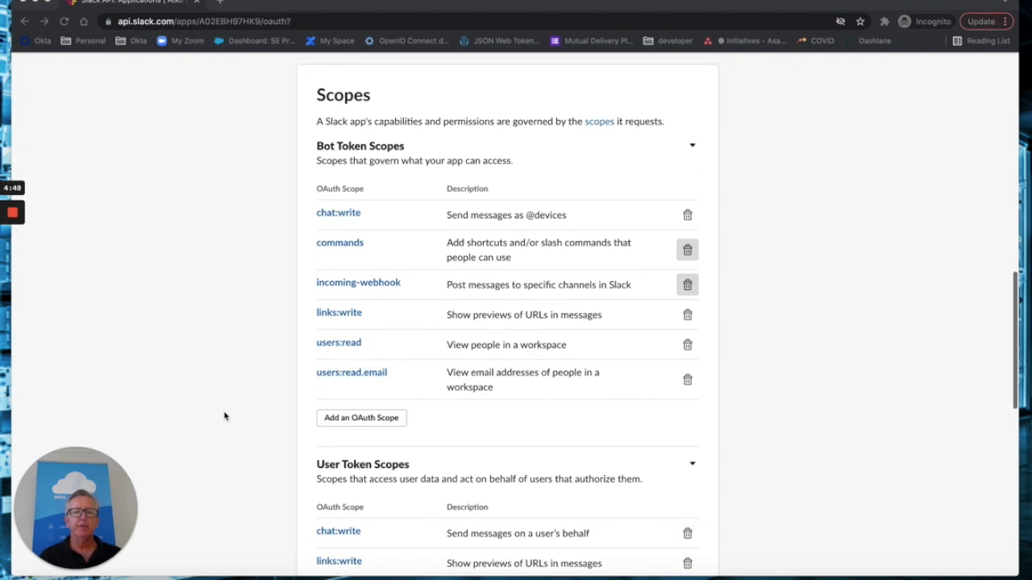
scroll(224, 415, up, 1)
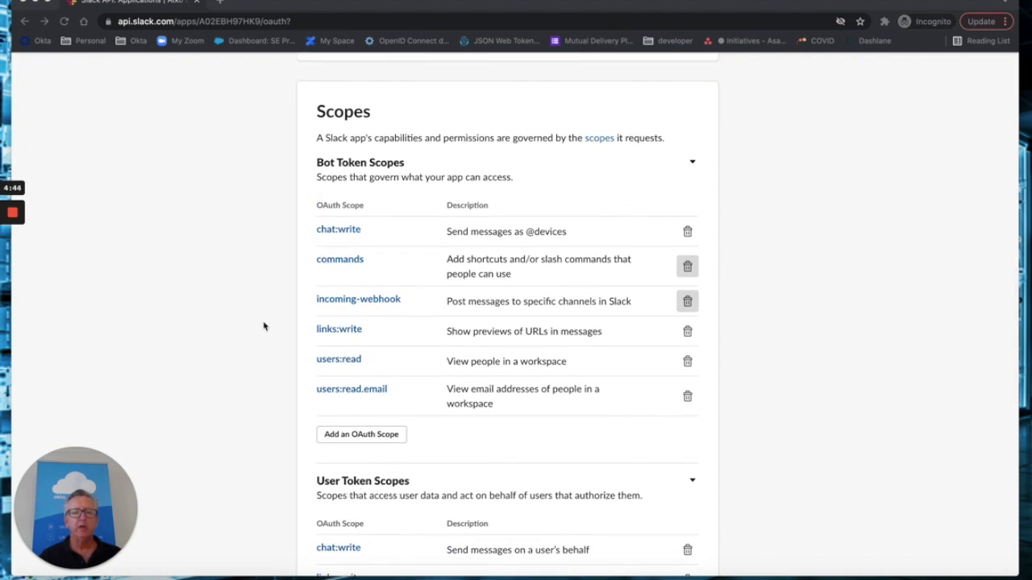
scroll(223, 305, down, 1)
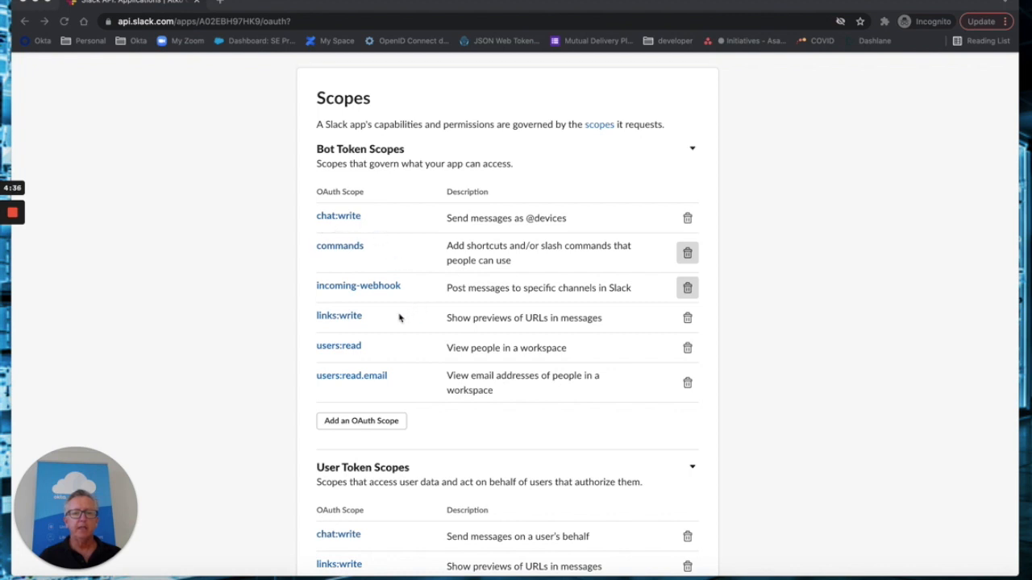
scroll(399, 318, down, 2)
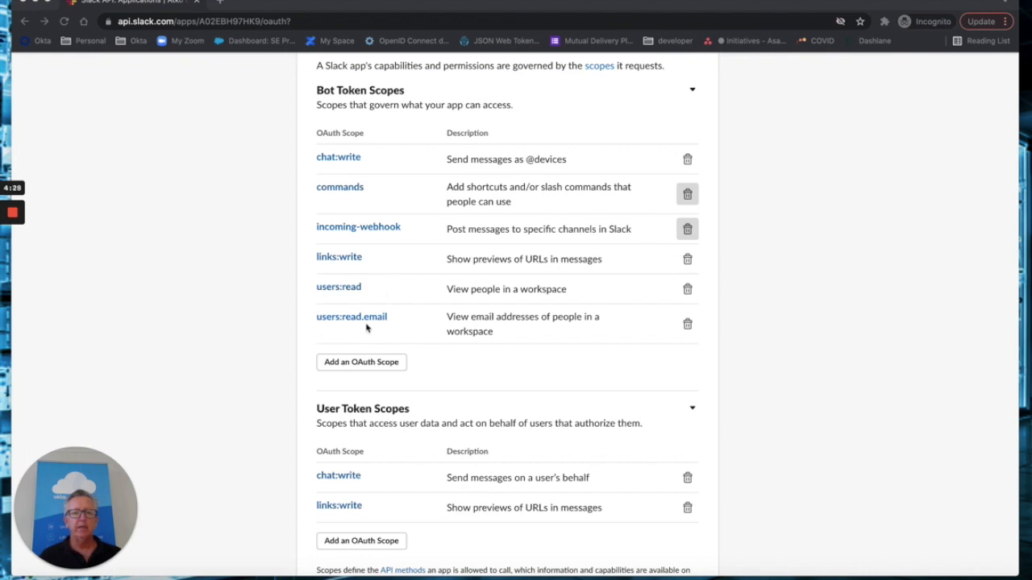
scroll(393, 326, down, 3)
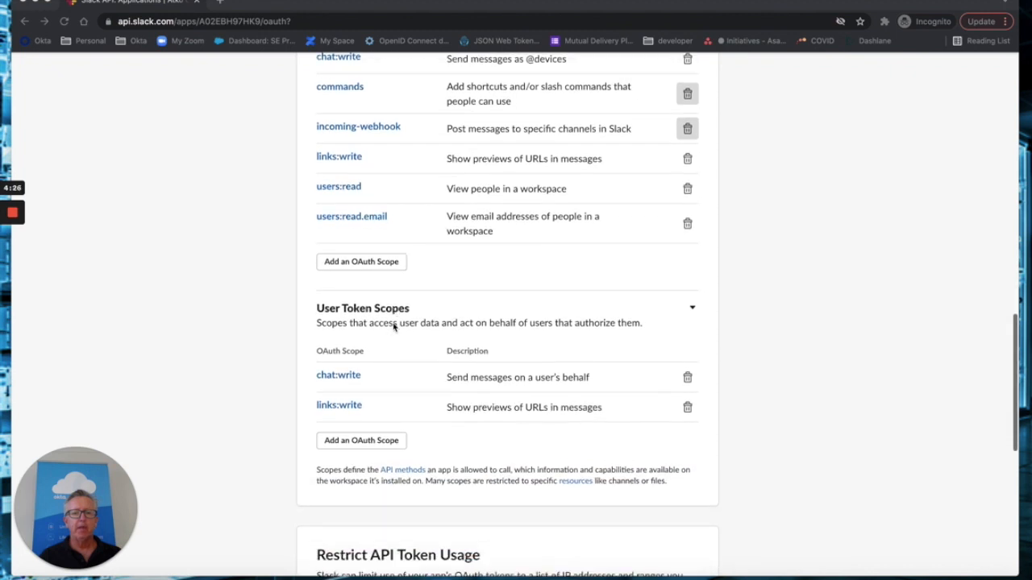
scroll(400, 268, down, 1)
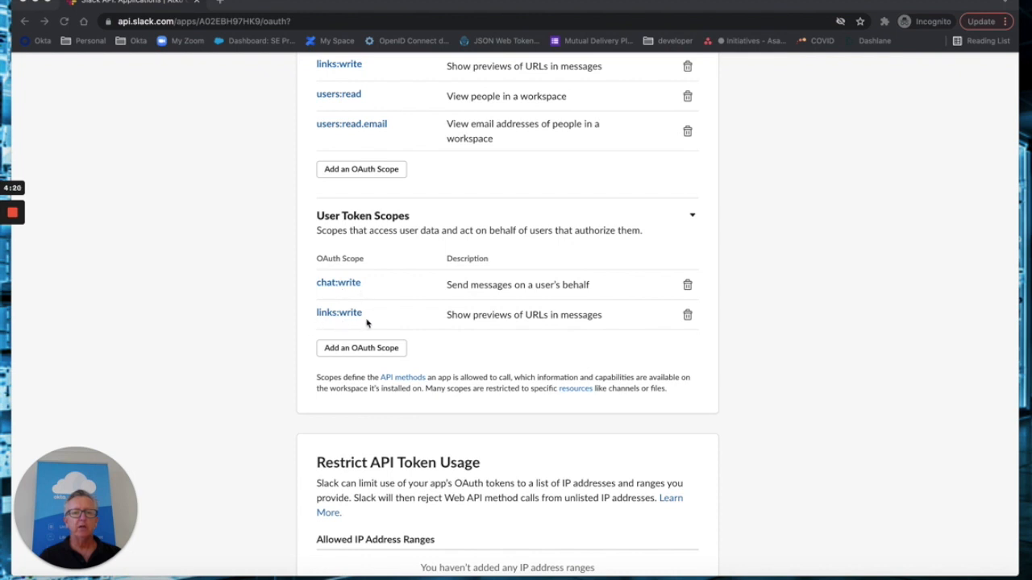
scroll(366, 324, down, 1)
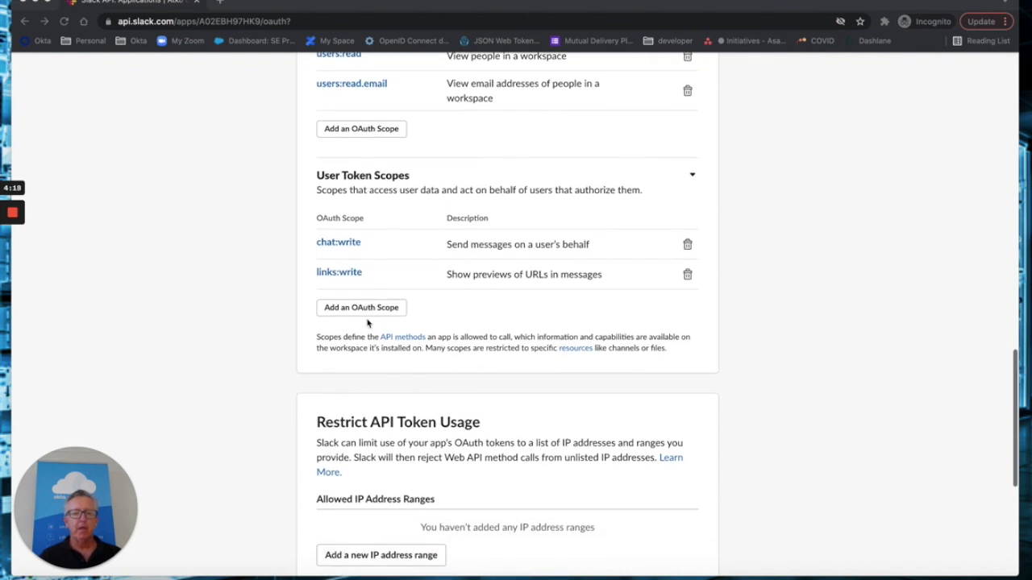
scroll(367, 323, down, 4)
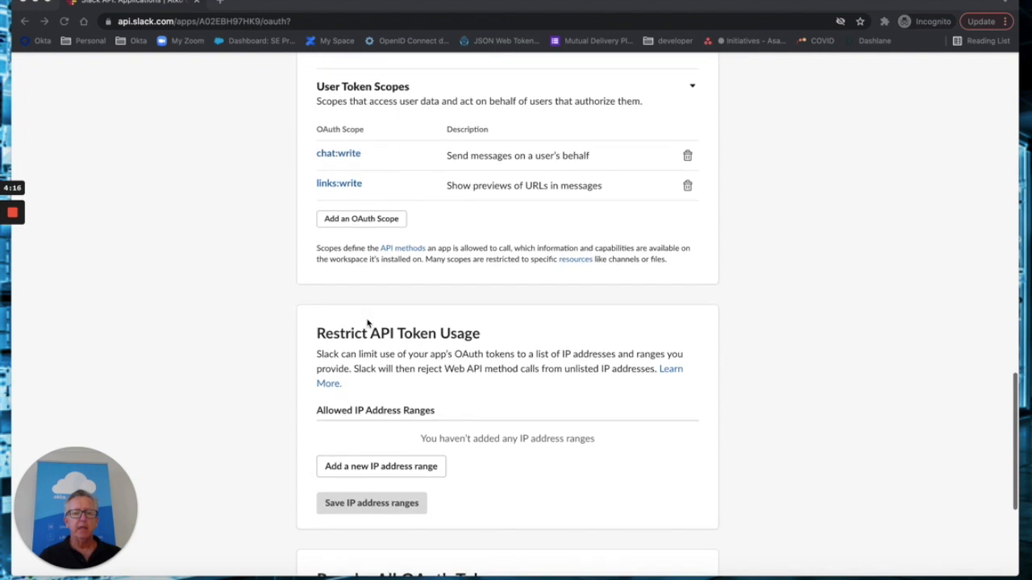
scroll(367, 323, up, 15)
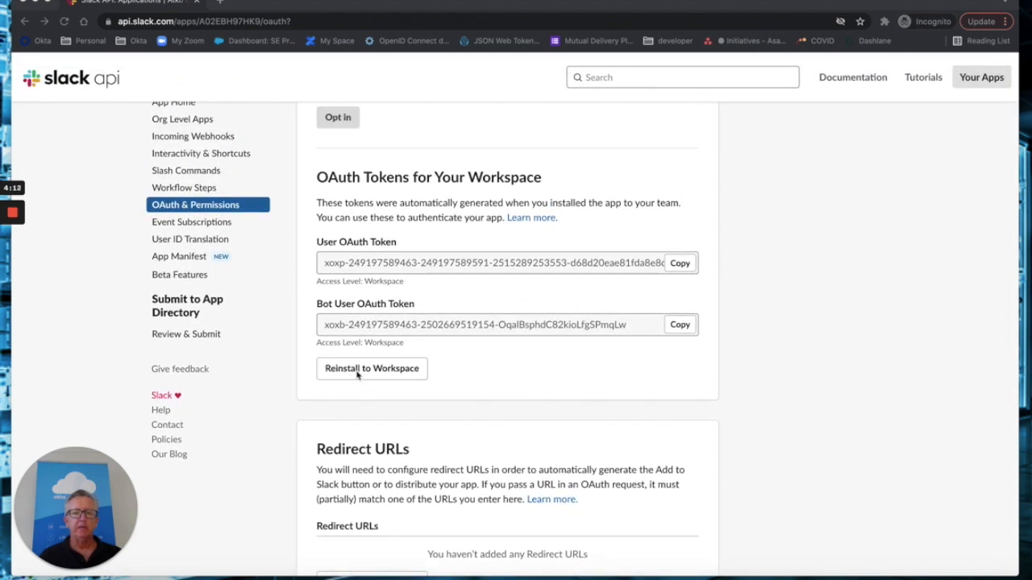
scroll(373, 395, up, 1)
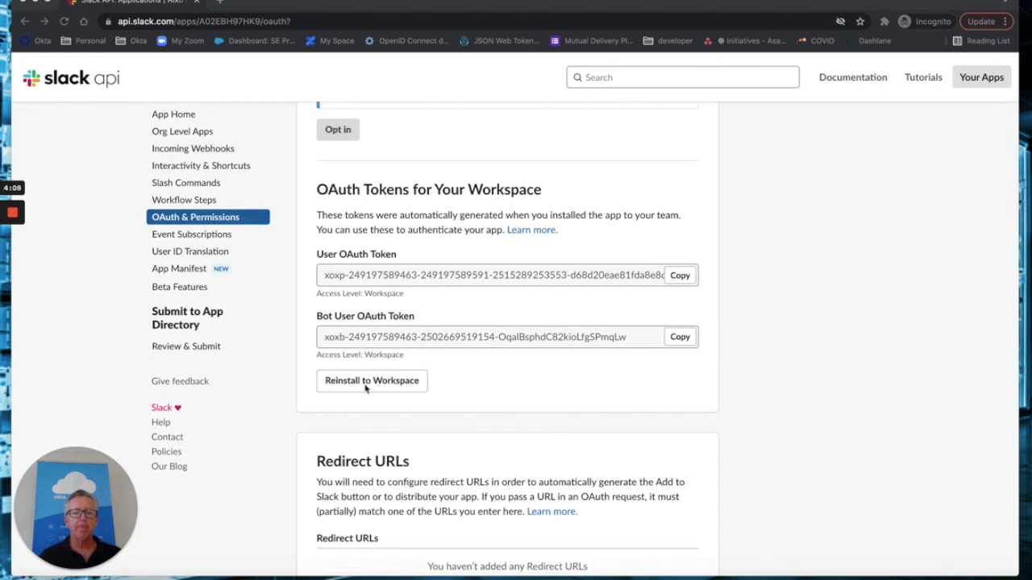
scroll(365, 388, up, 4)
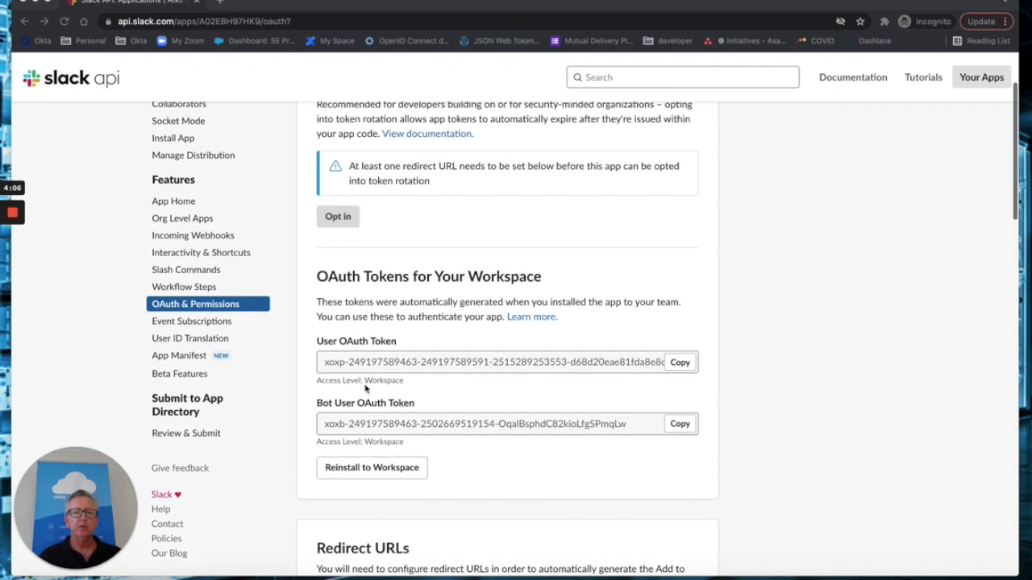
scroll(378, 384, down, 3)
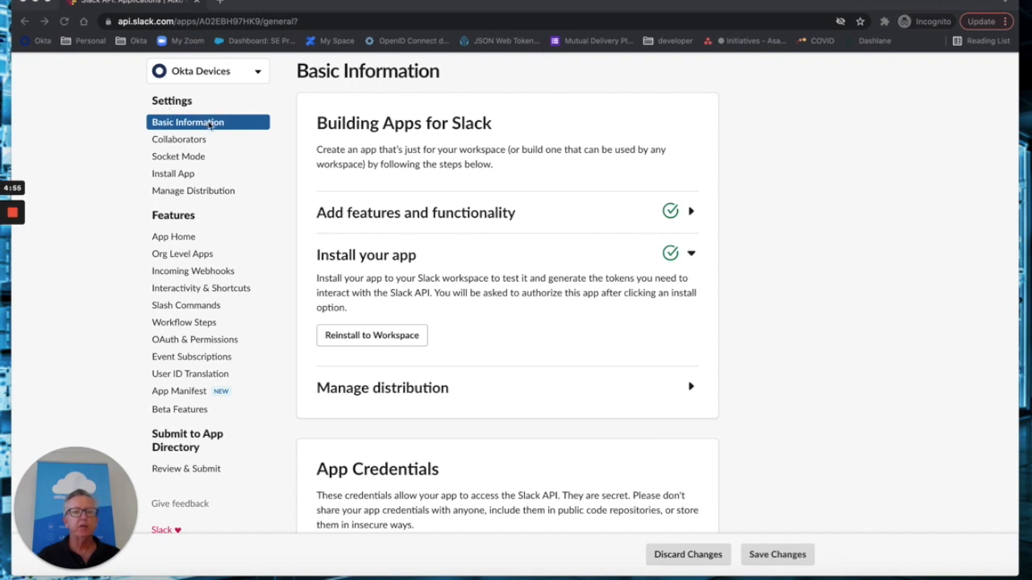
- Look over the Okta Devices app's App Credentials and Display Information sections
scroll(274, 204, down, 15)
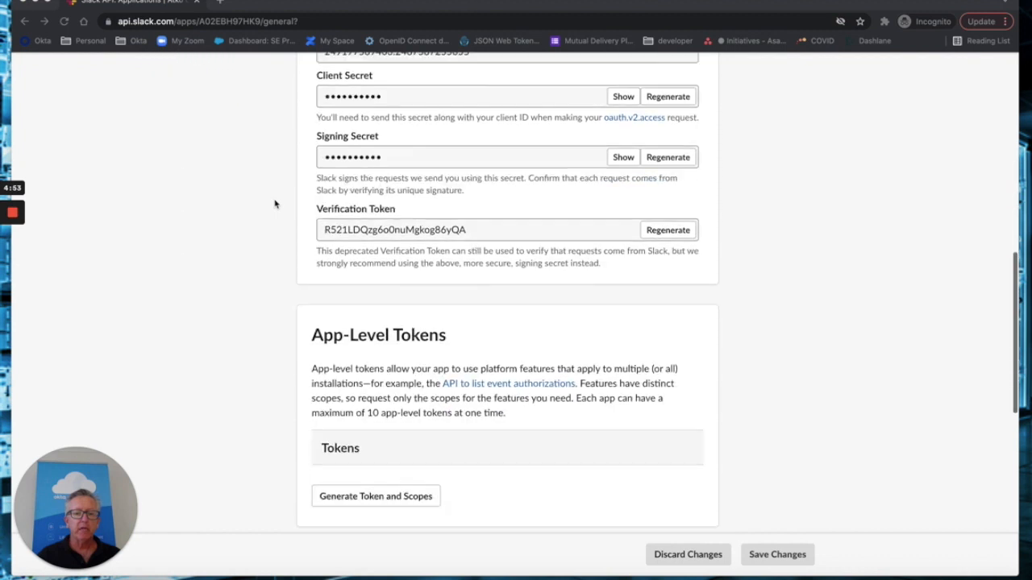
scroll(274, 204, down, 2)
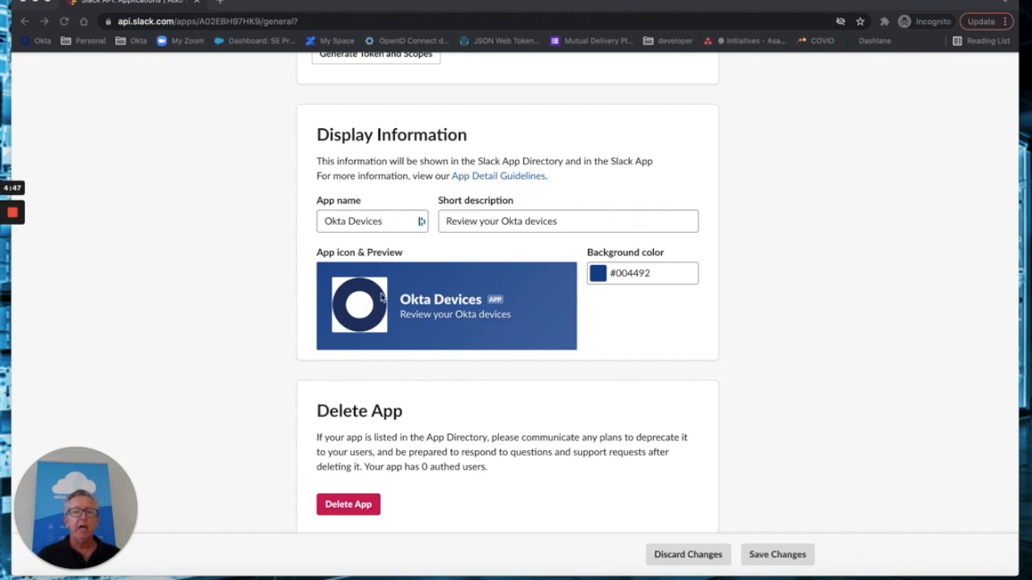
scroll(391, 304, up, 2)
scroll(388, 303, up, 12)
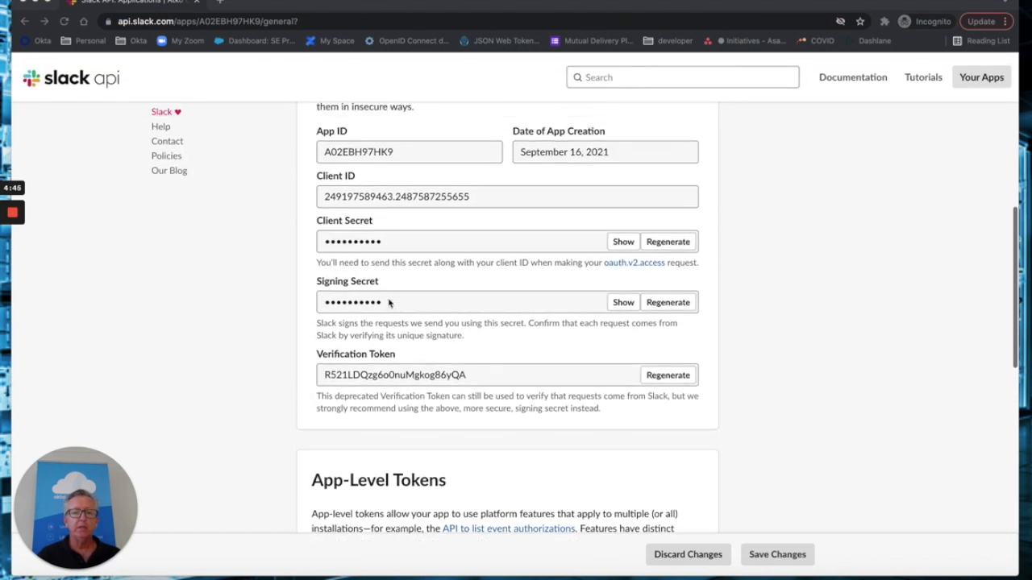
scroll(388, 303, up, 1)
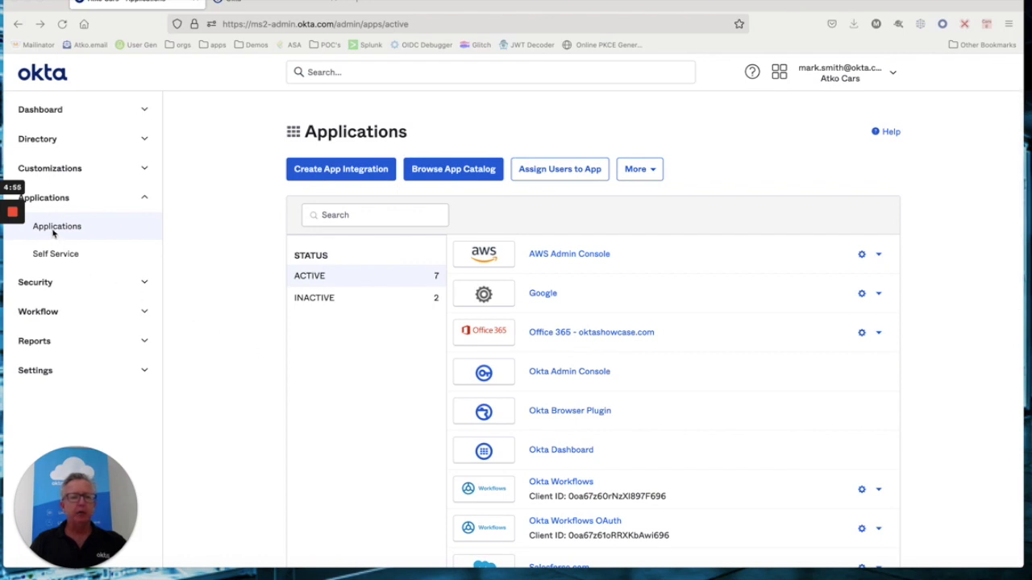
- Confirm the Okta Workflows OAuth app grants only the okta.users.manage and okta.users.read scopes
scroll(479, 454, down, 2)
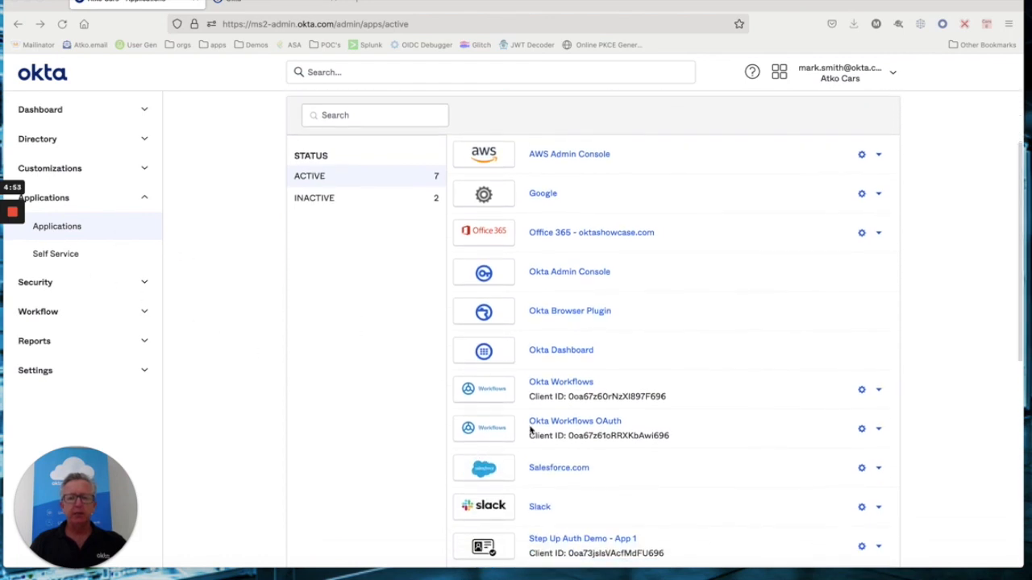
click(585, 426)
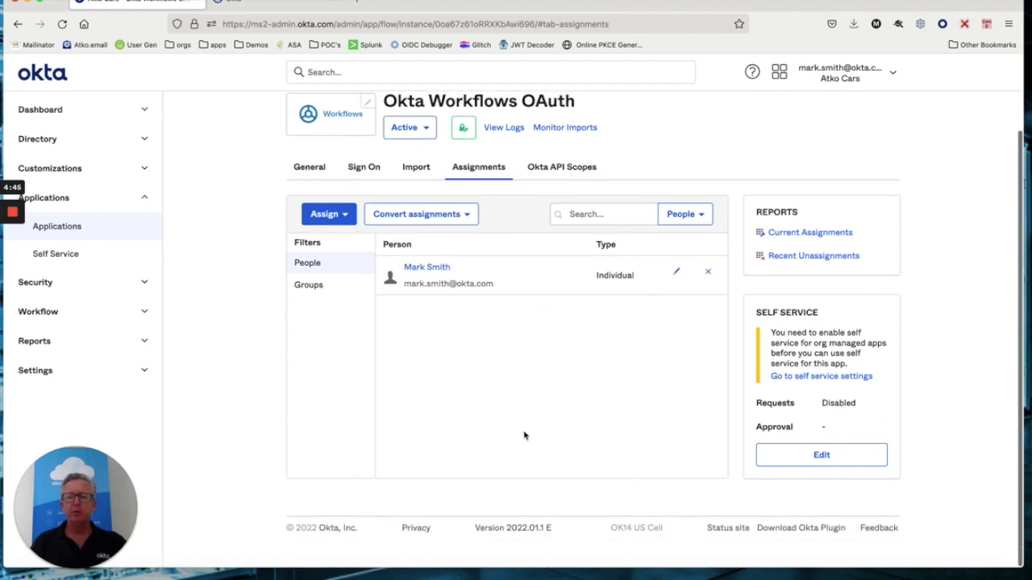
click(556, 168)
scroll(558, 339, down, 10)
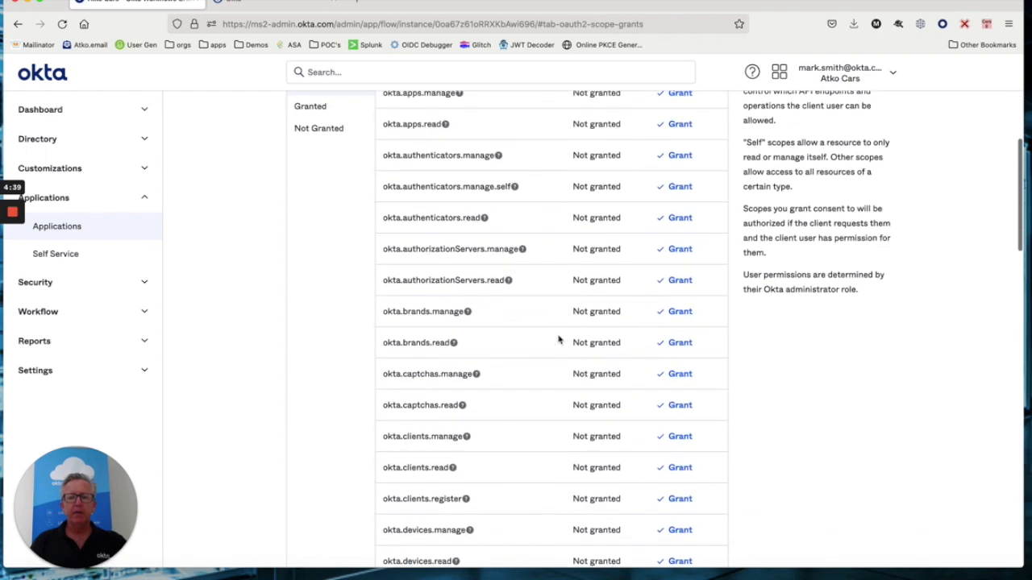
scroll(558, 339, down, 14)
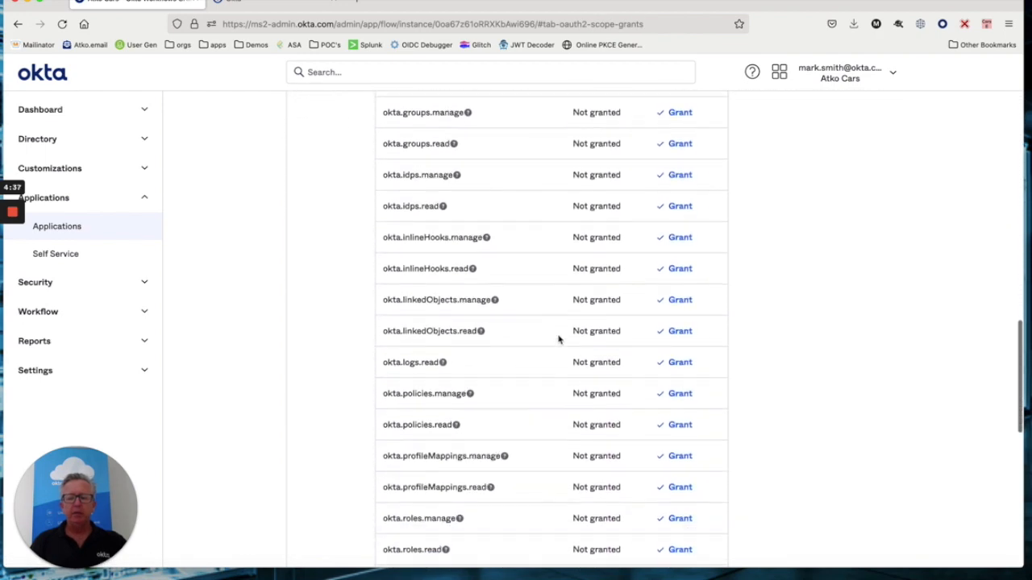
scroll(558, 340, down, 2)
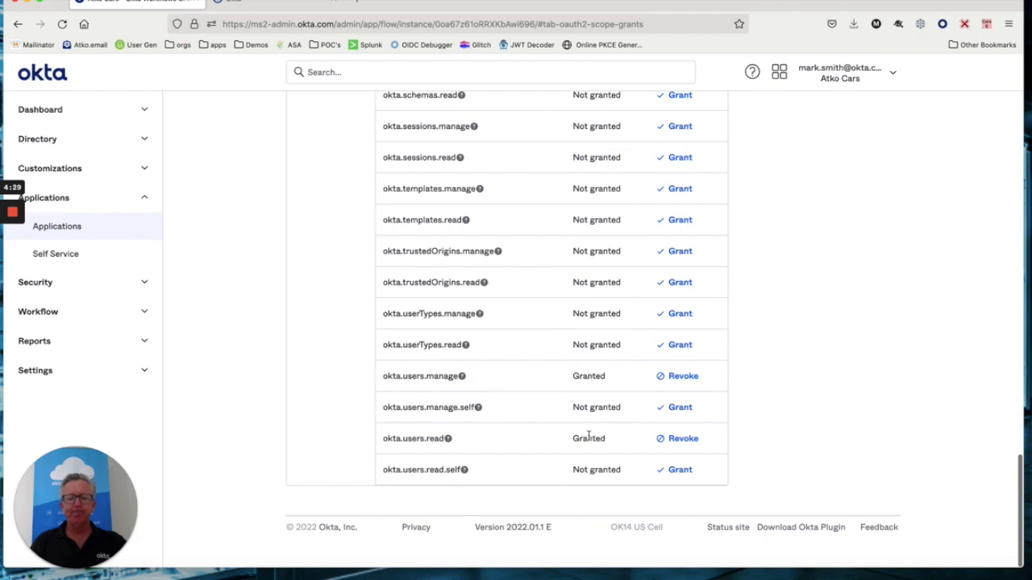
scroll(589, 438, up, 1)
scroll(589, 435, up, 15)
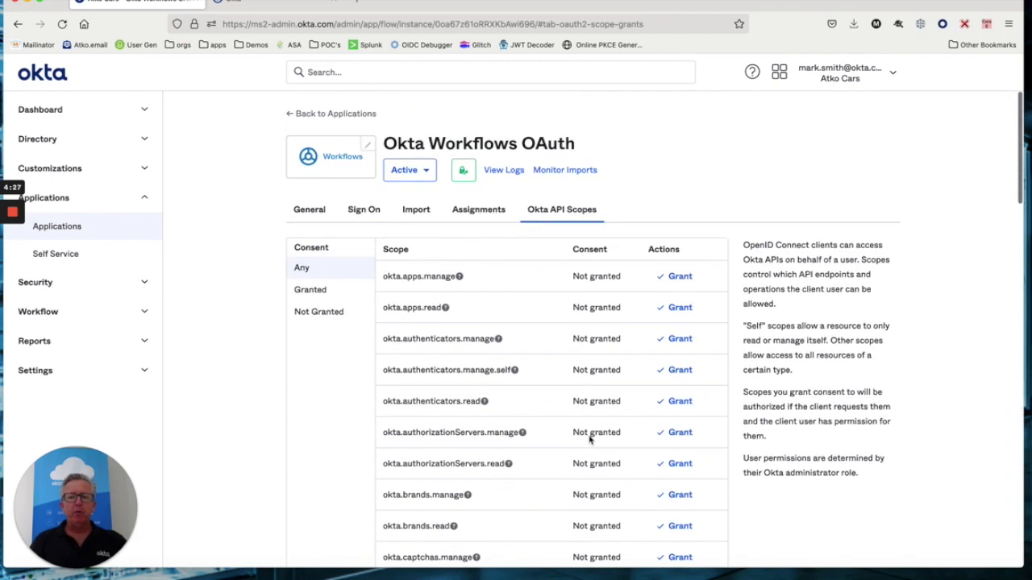
- Show the Okta Workflows OAuth app's Sign On tab with its OpenID Connect client ID and secret
click(359, 208)
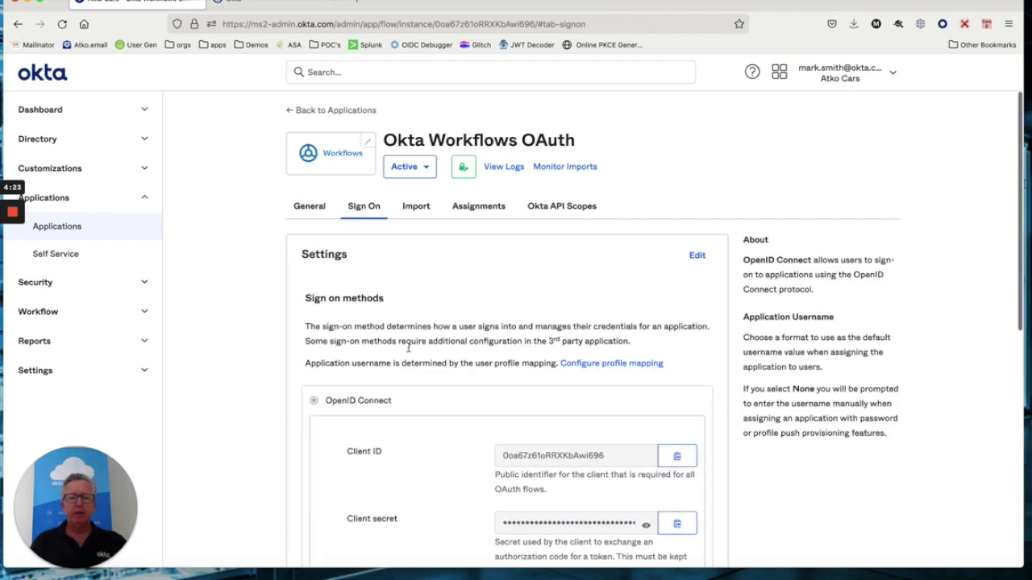
scroll(408, 352, down, 1)
scroll(427, 348, down, 1)
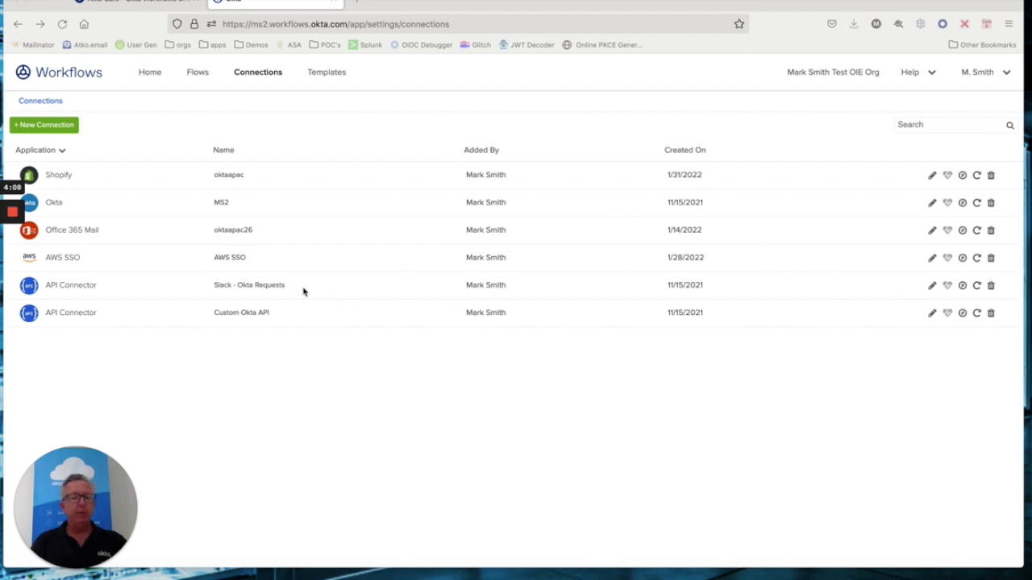
- Reauthorize Slack - Okta Requests using Custom auth with an Authorization header holding the Bearer token
click(976, 288)
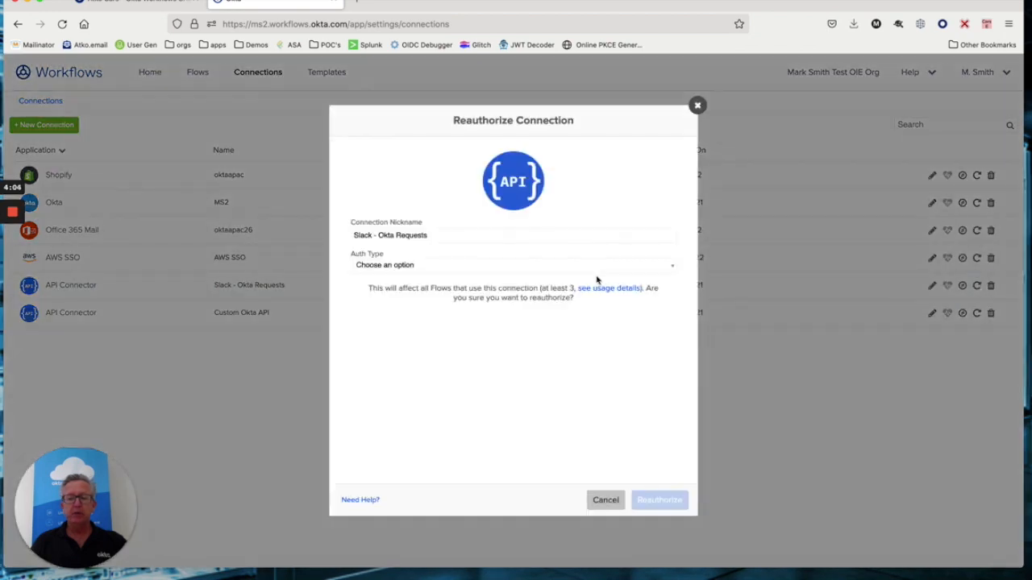
click(453, 265)
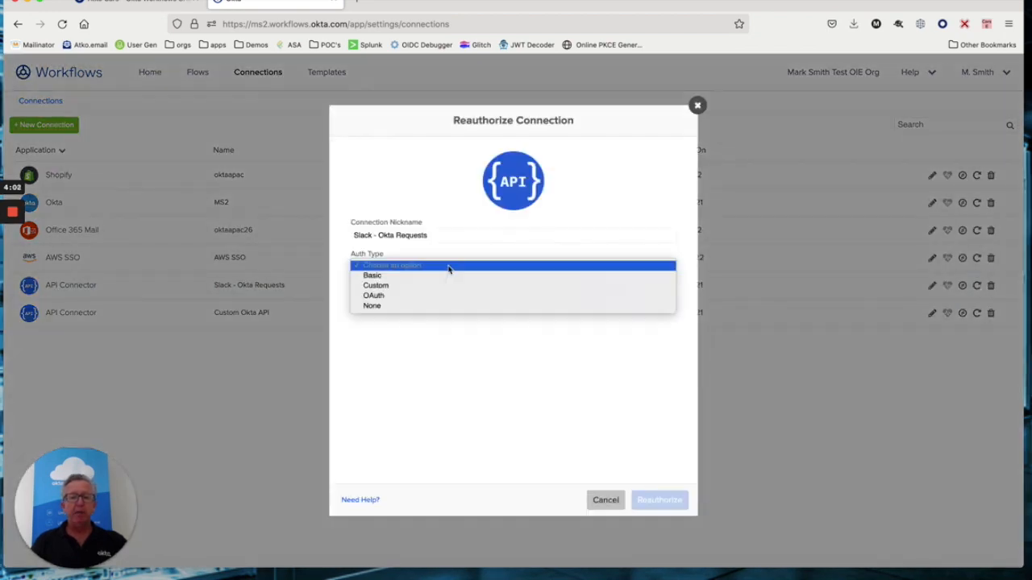
click(377, 286)
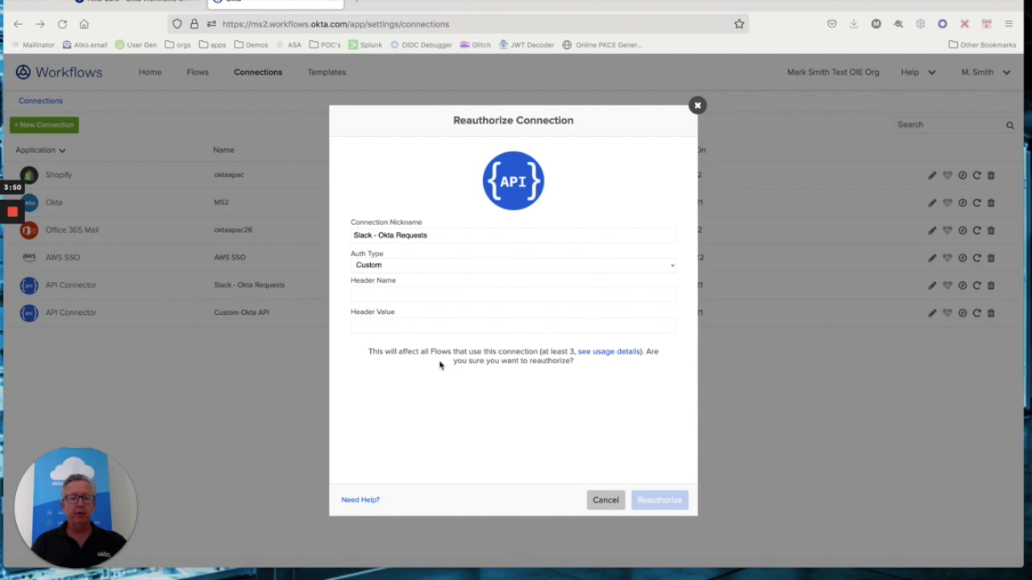
click(383, 294)
text(Authorization)
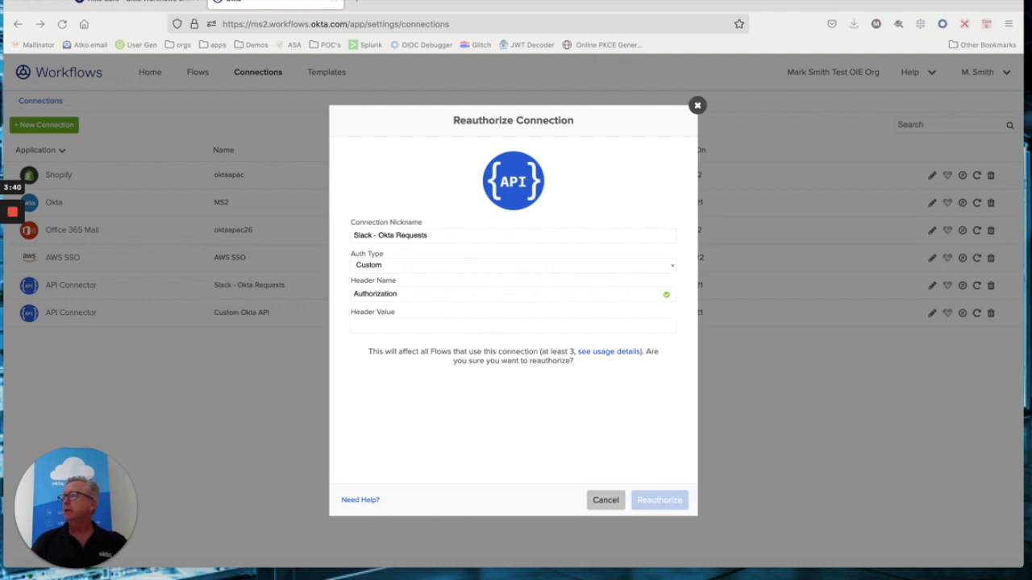
click(363, 326)
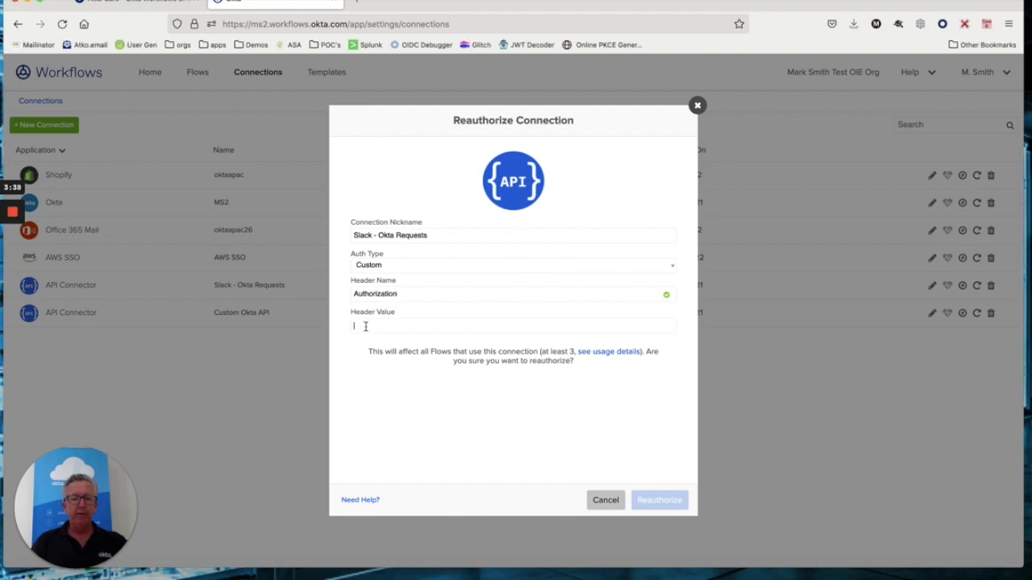
key(super+v)
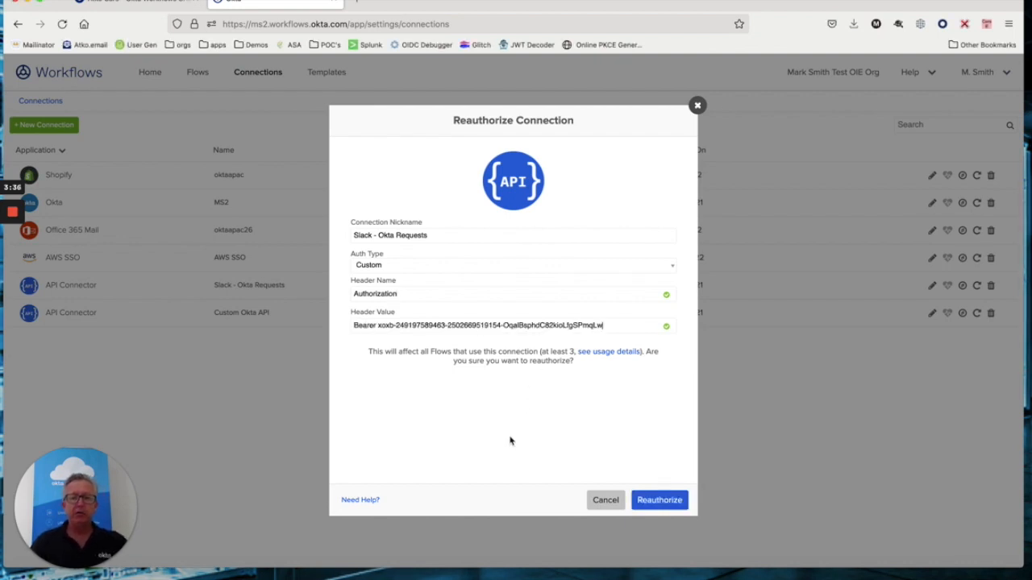
click(658, 499)
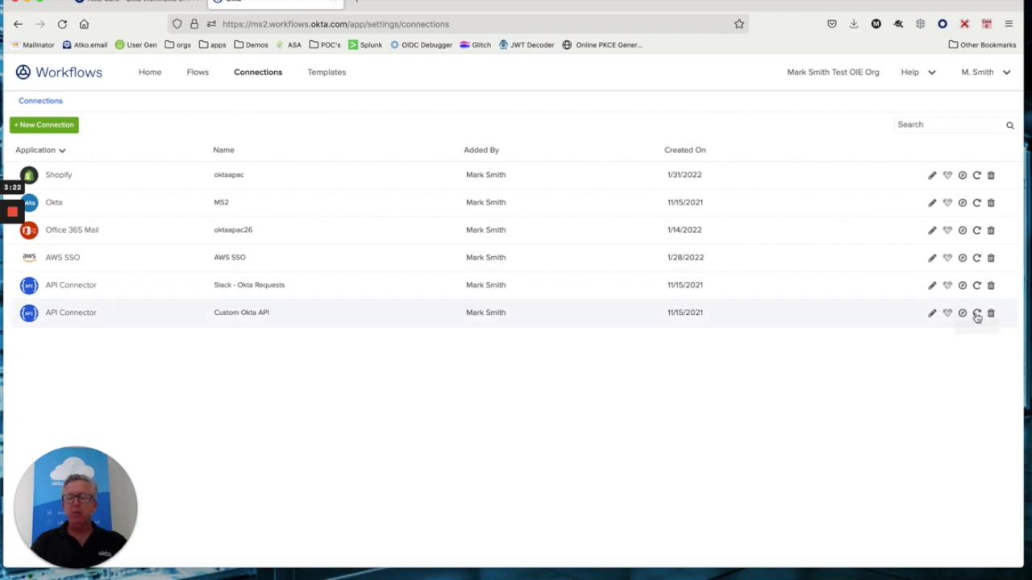
click(977, 315)
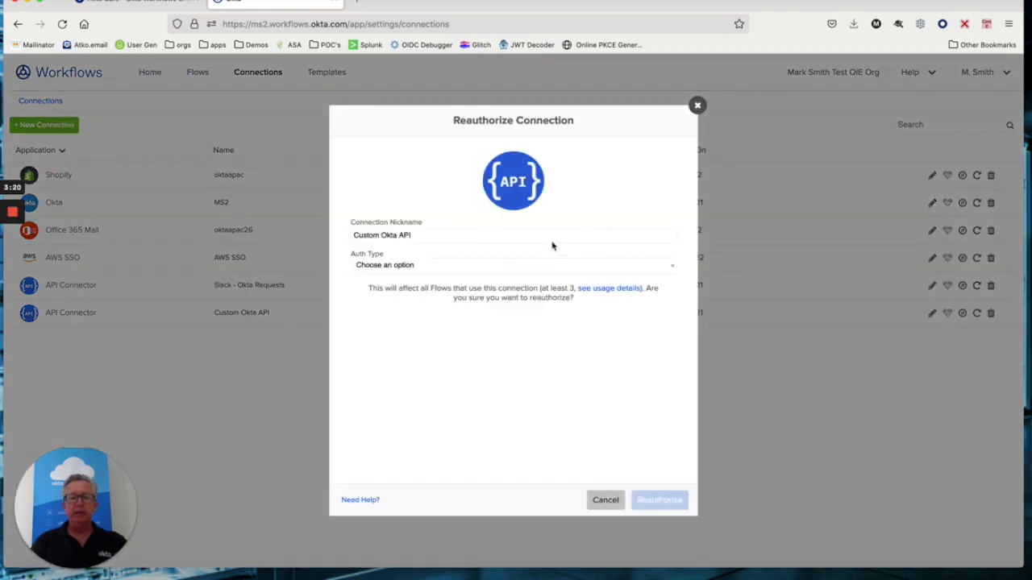
click(383, 265)
click(382, 283)
click(379, 295)
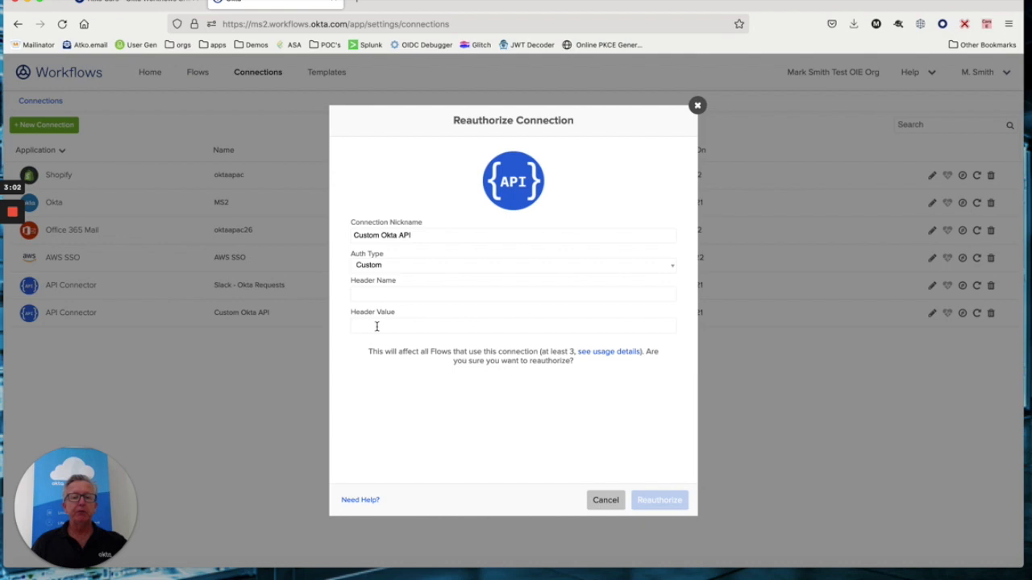
click(605, 500)
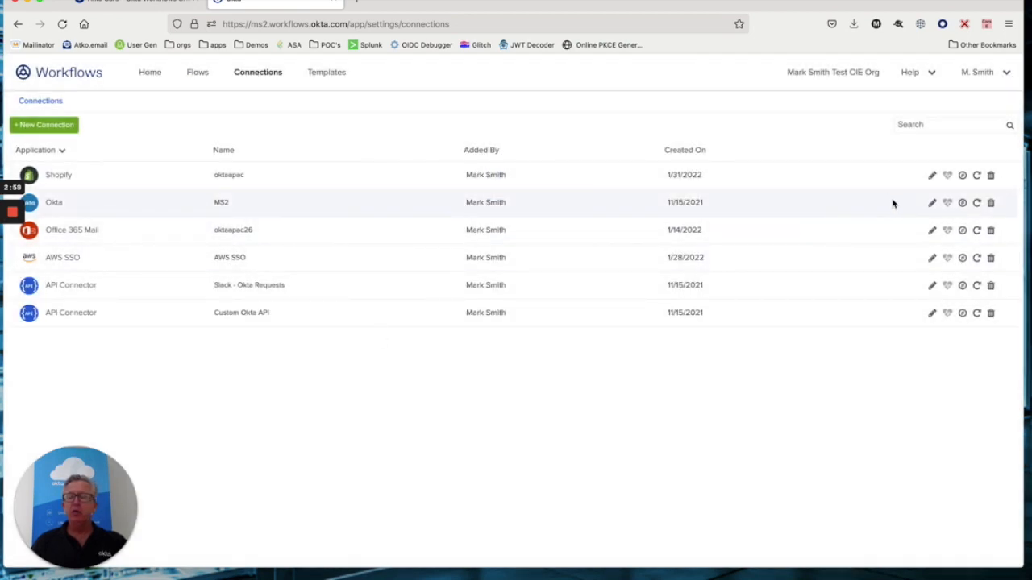
- Reauthorize the MS2 Okta connection with domain ms2.okta.com and the OAuth app's client ID and secret
click(978, 203)
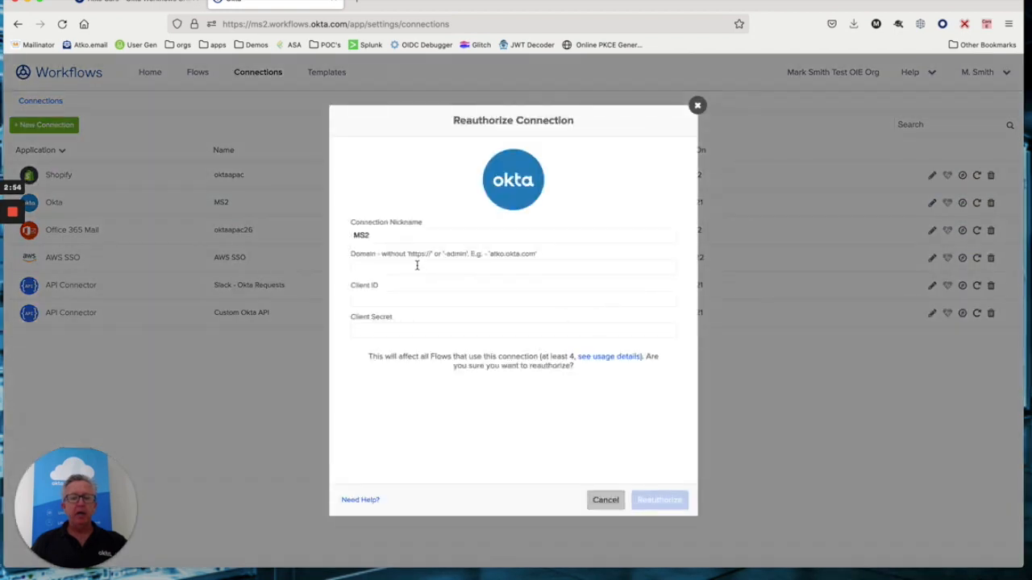
text(m)
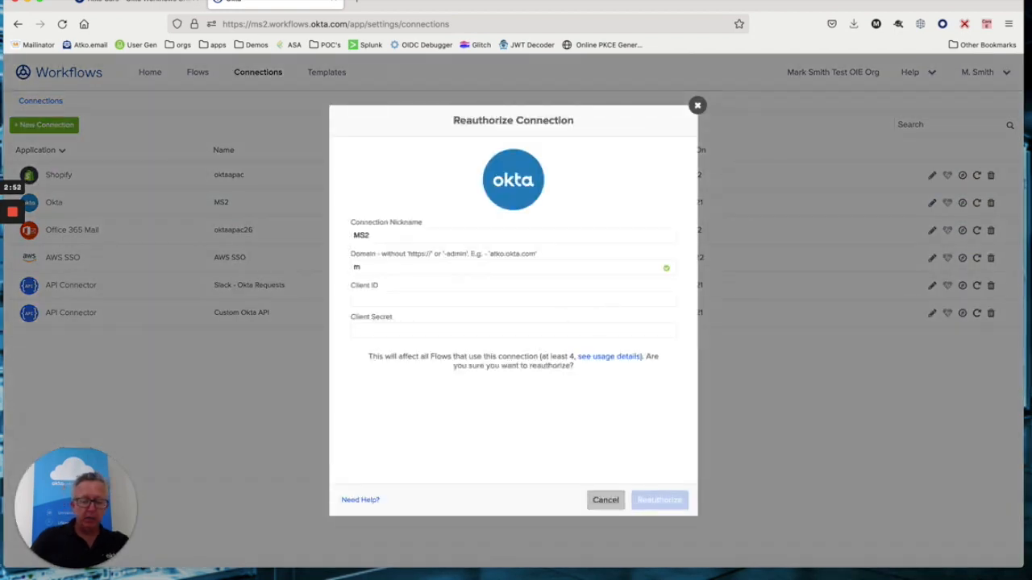
text(s2.okta)
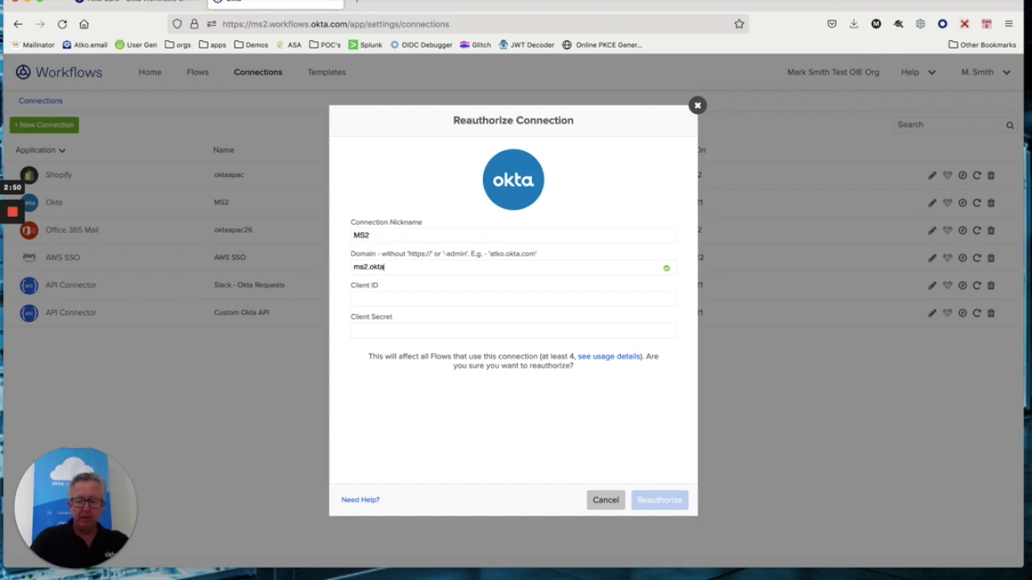
text(.com)
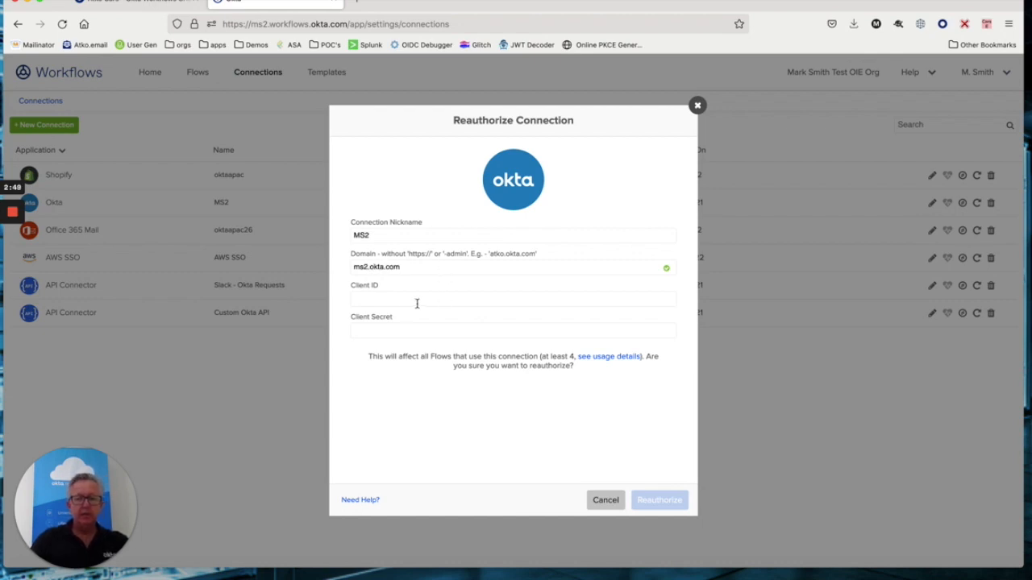
click(401, 299)
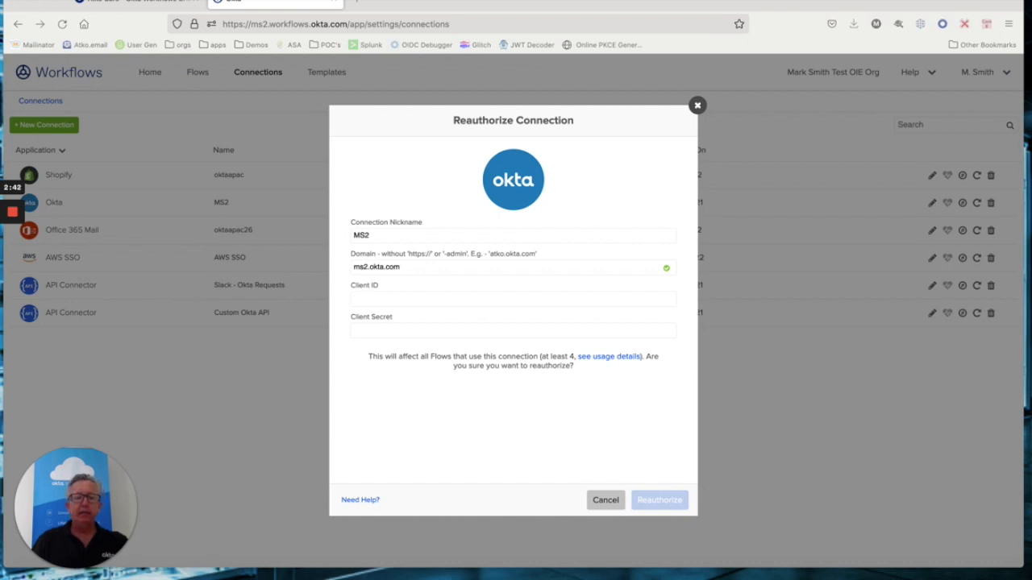
click(394, 300)
text(0oa67z61oRRXKbAwi696)
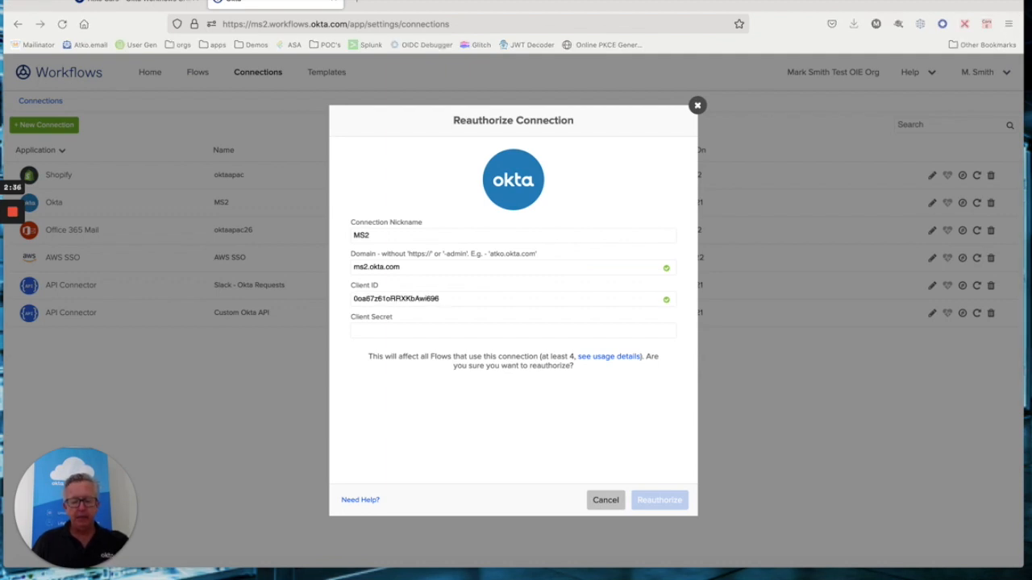
click(369, 329)
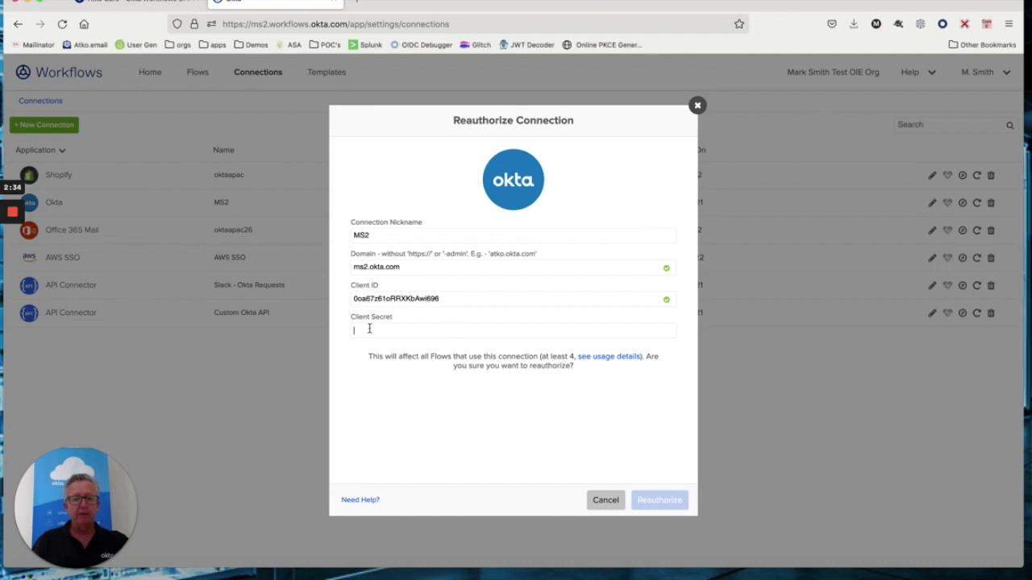
key(super+v)
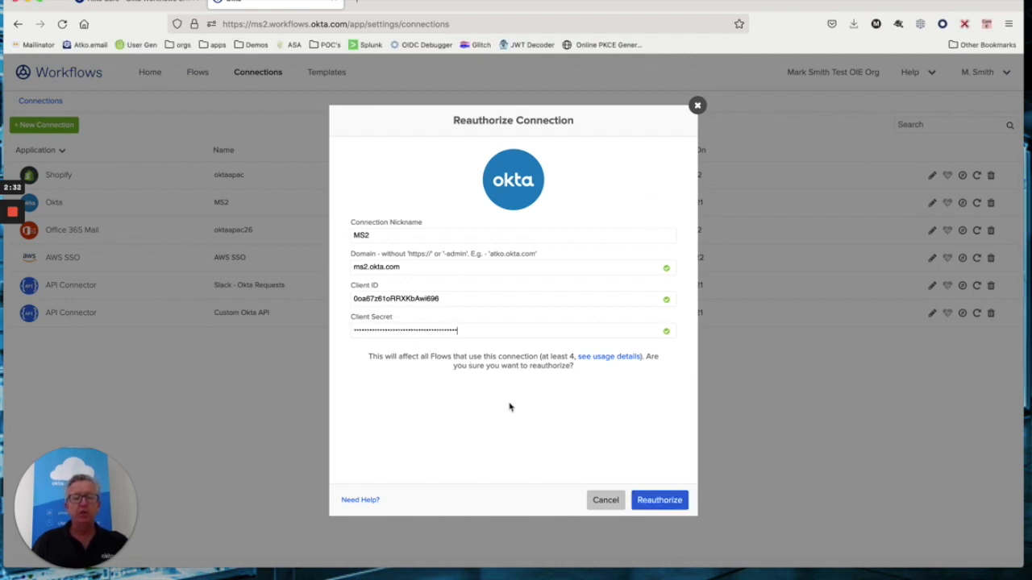
click(652, 502)
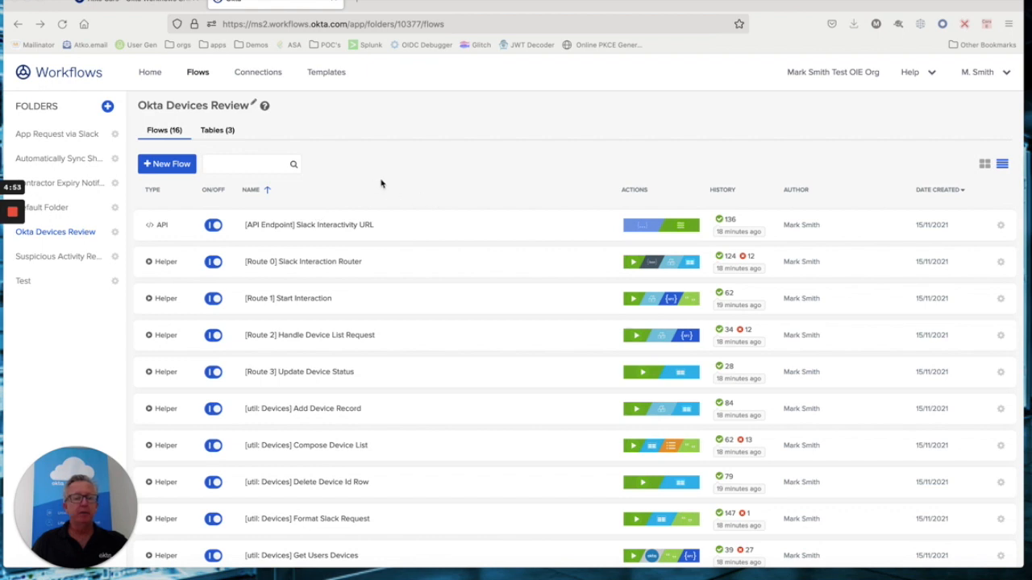
- In the [Route 1] Start Interaction flow, switch the Get card's connection to Slack - Okta Requests
click(299, 300)
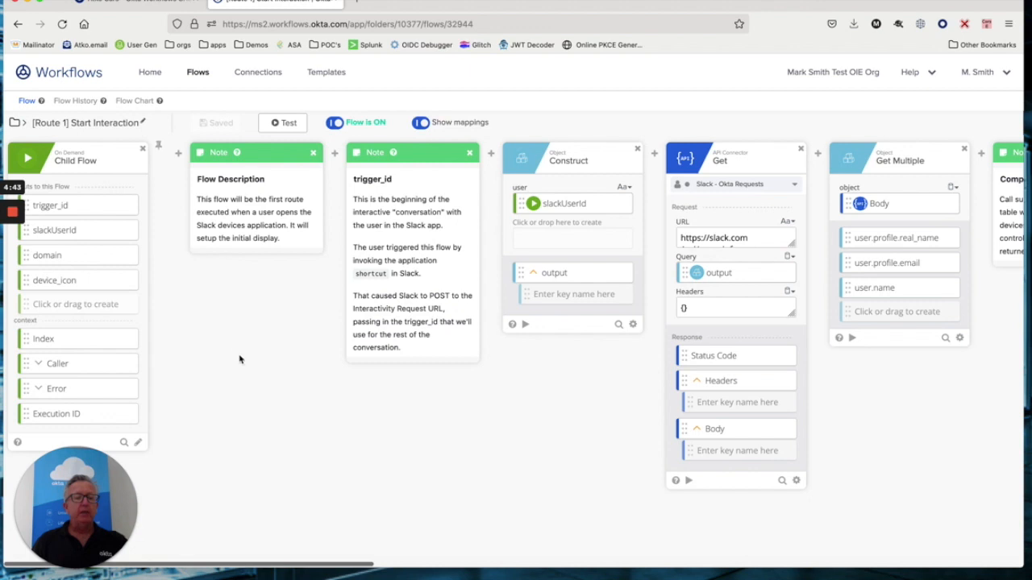
scroll(222, 307, right, 5)
scroll(222, 304, right, 1)
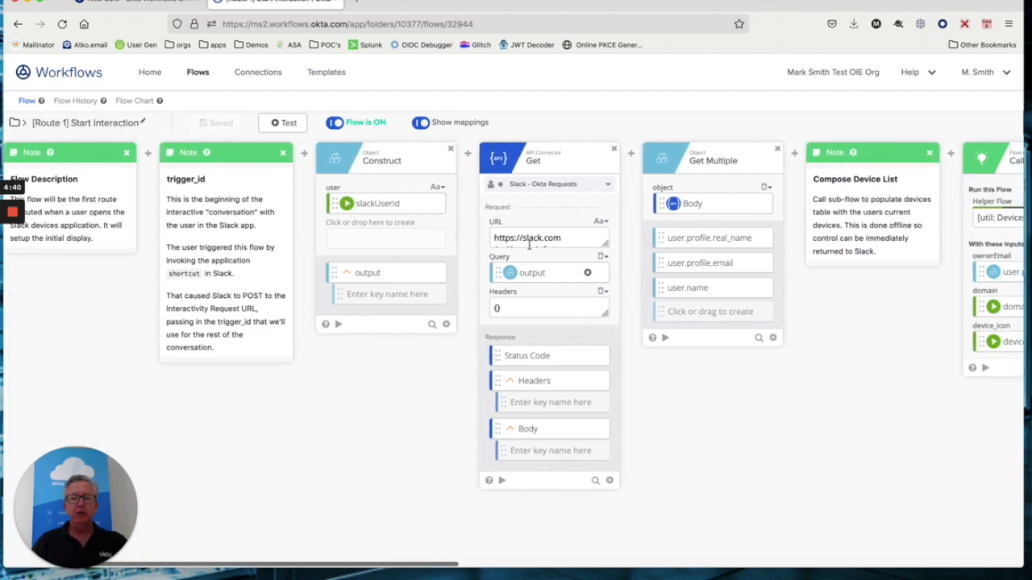
click(548, 185)
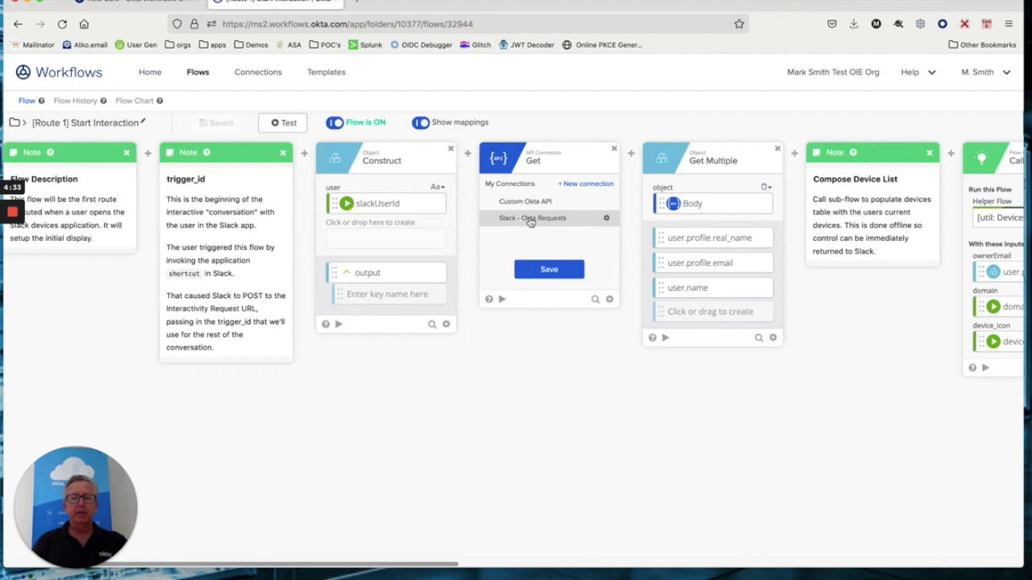
click(530, 219)
click(548, 270)
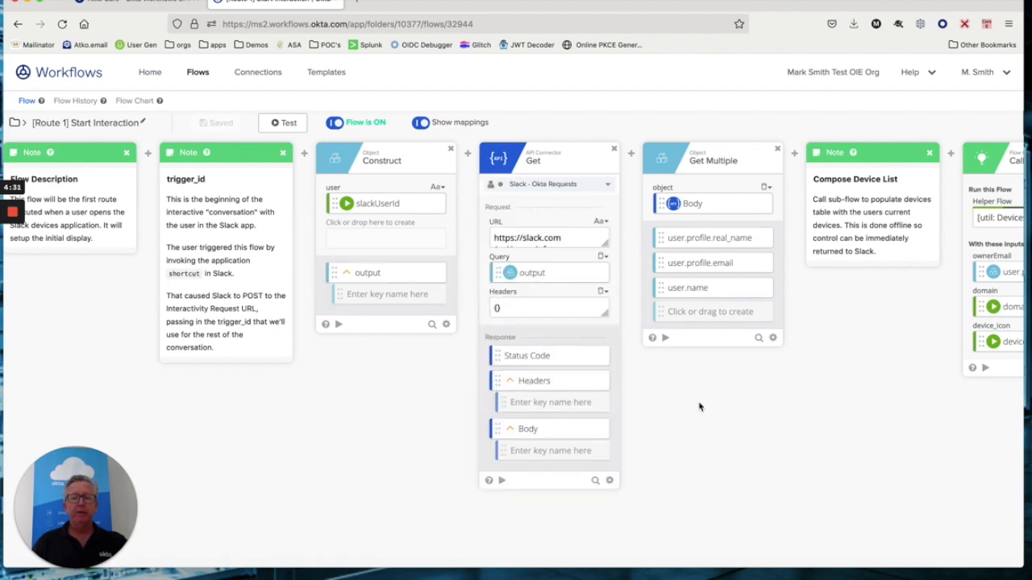
- Scan the rest of the flow canvas, then go back to the Okta Devices Review flows list
scroll(700, 407, right, 15)
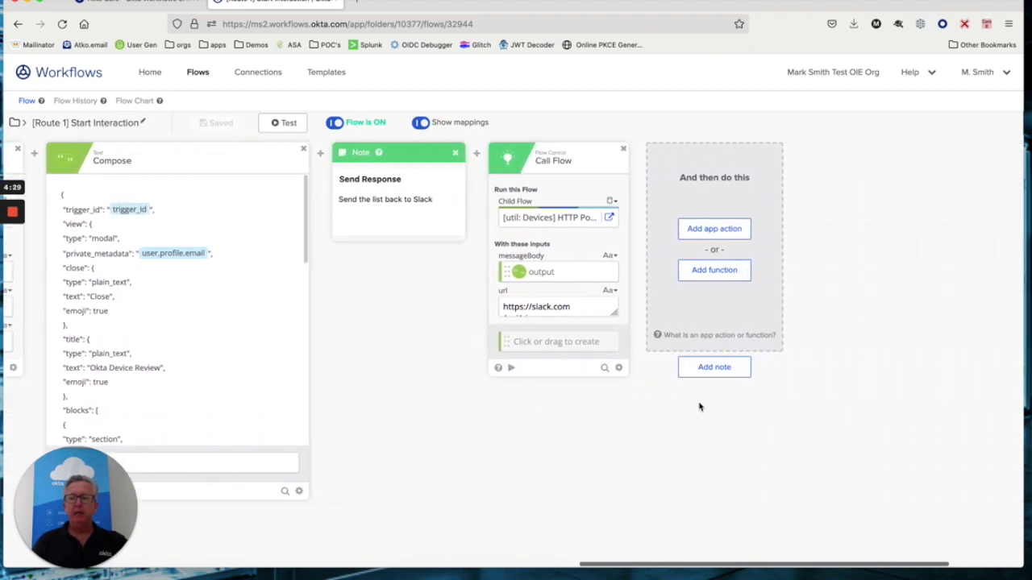
scroll(699, 407, right, 3)
scroll(700, 407, left, 20)
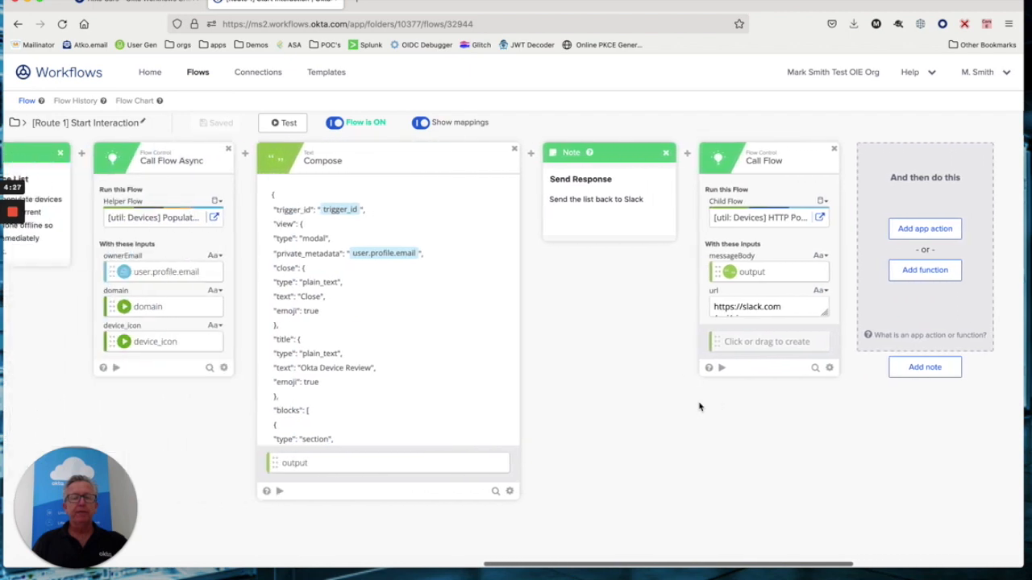
scroll(693, 408, right, 1)
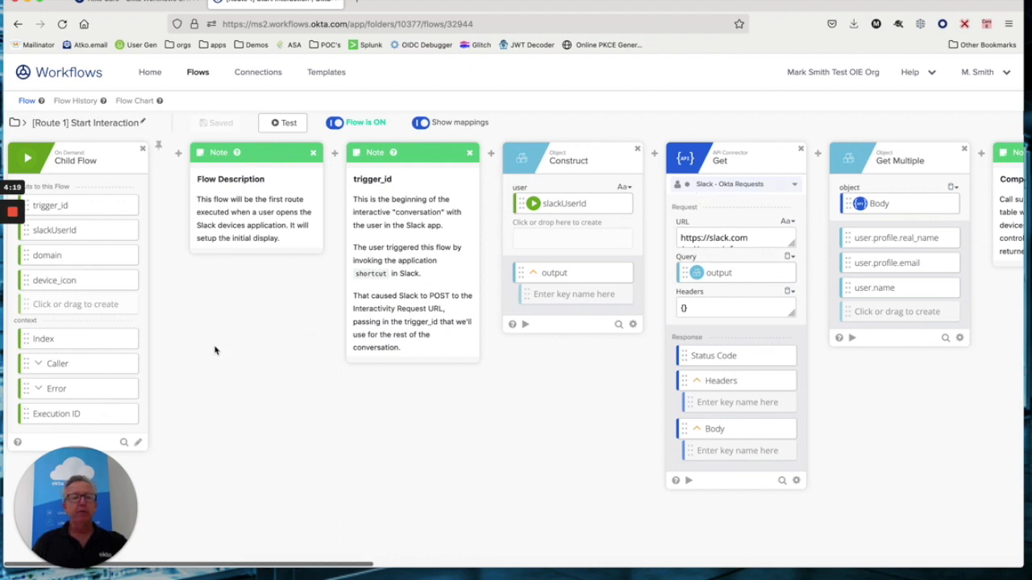
mouse_move(21, 228)
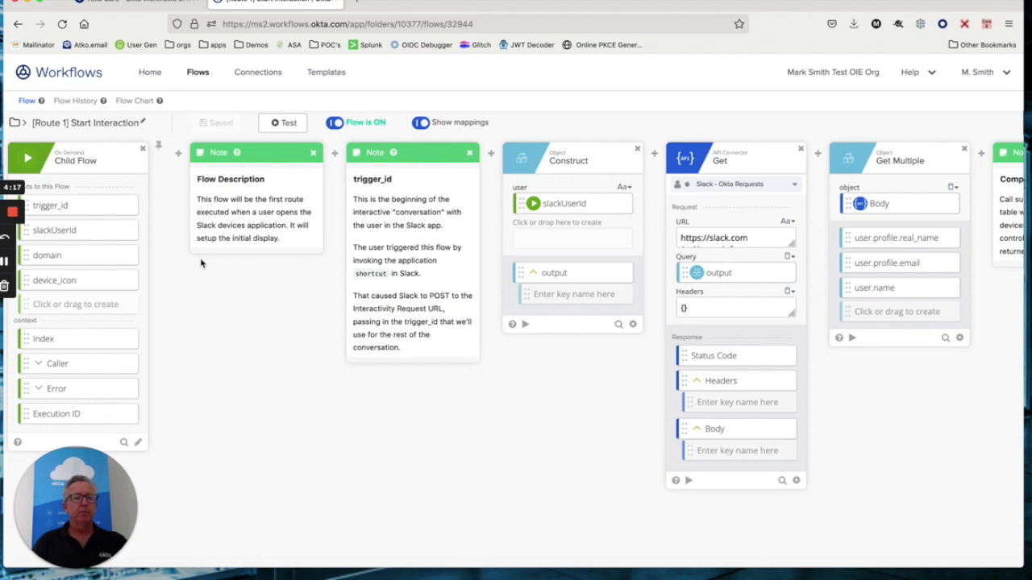
click(198, 74)
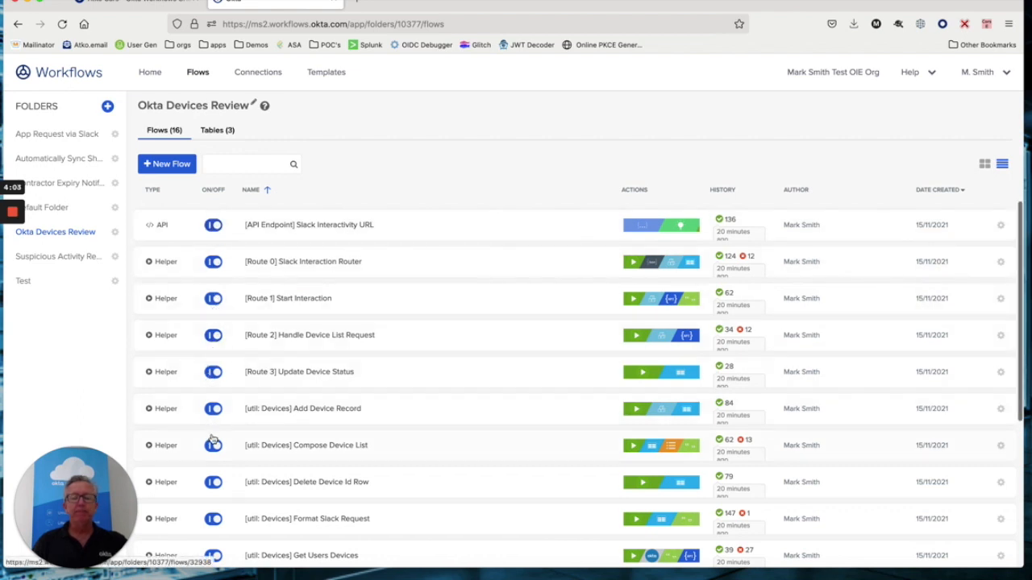
- Scroll down through the flows in the Okta Devices Review folder
scroll(213, 435, down, 1)
scroll(212, 437, down, 2)
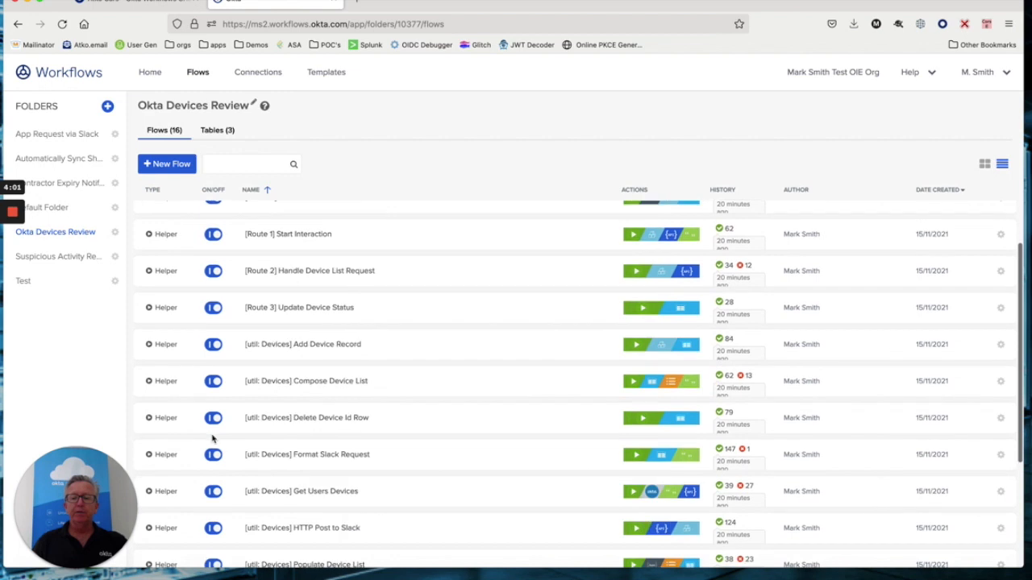
scroll(213, 438, down, 2)
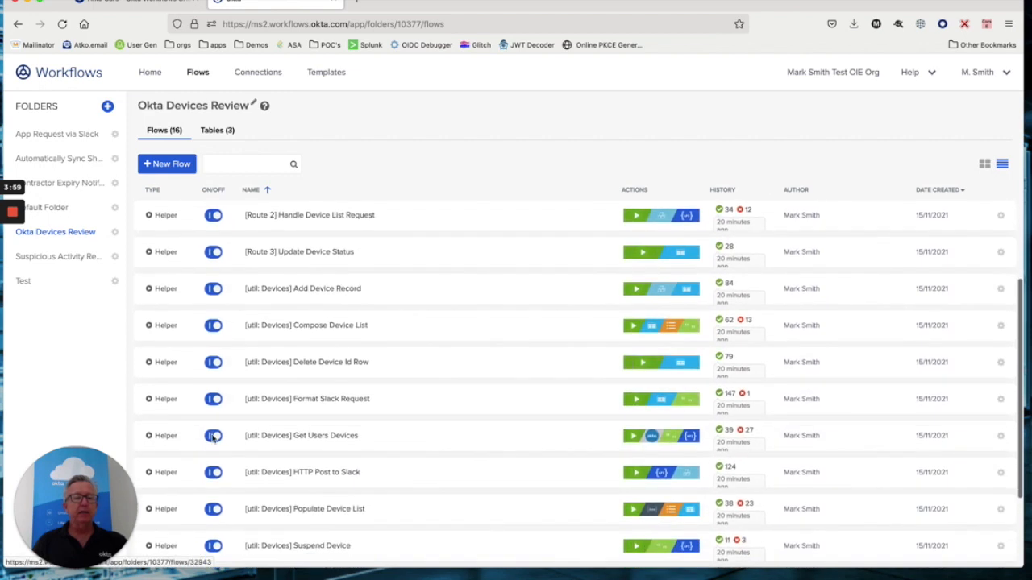
scroll(213, 438, down, 1)
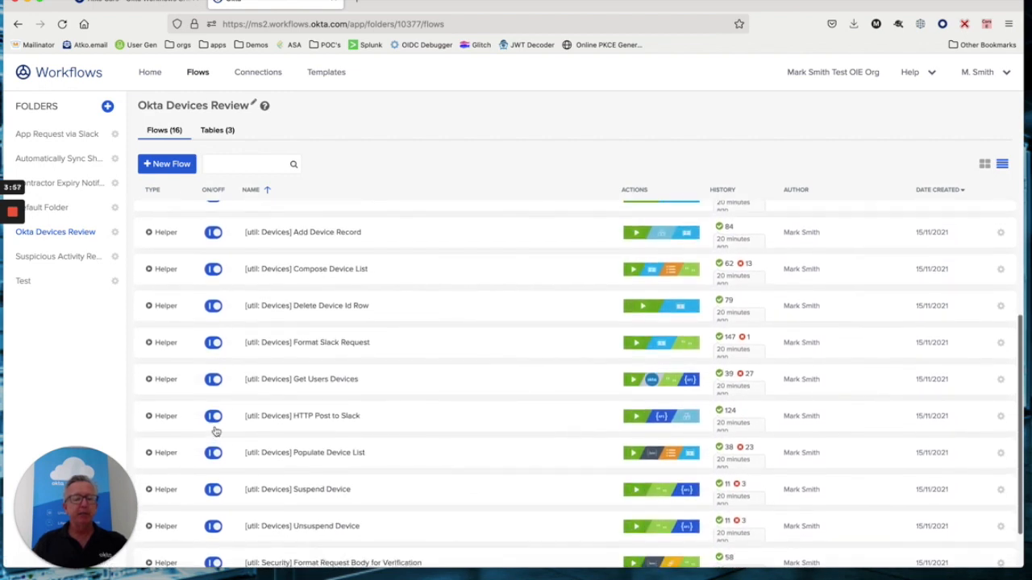
scroll(266, 398, down, 2)
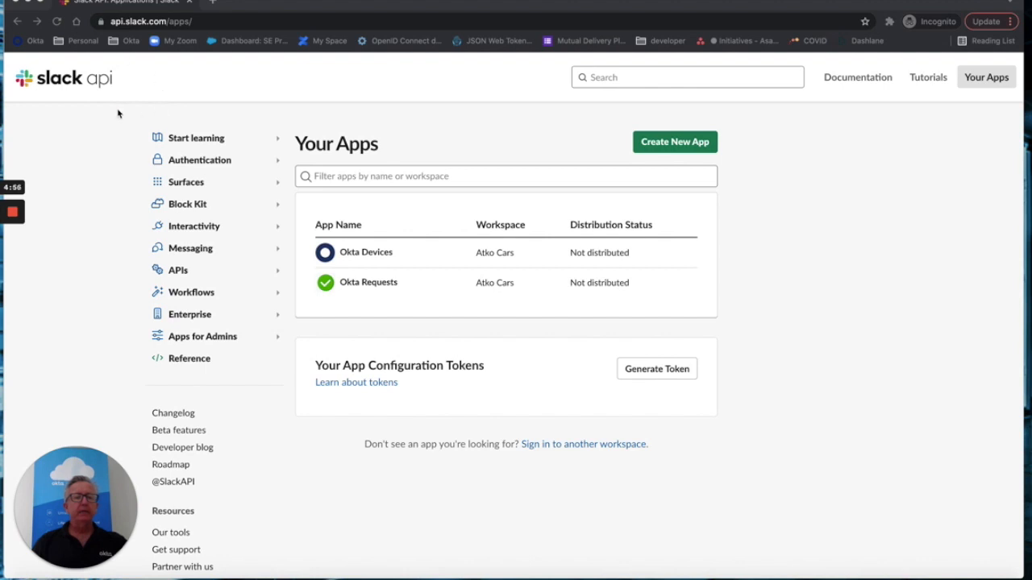
- Reveal and copy the Okta Devices app's Signing Secret from App Credentials
click(368, 255)
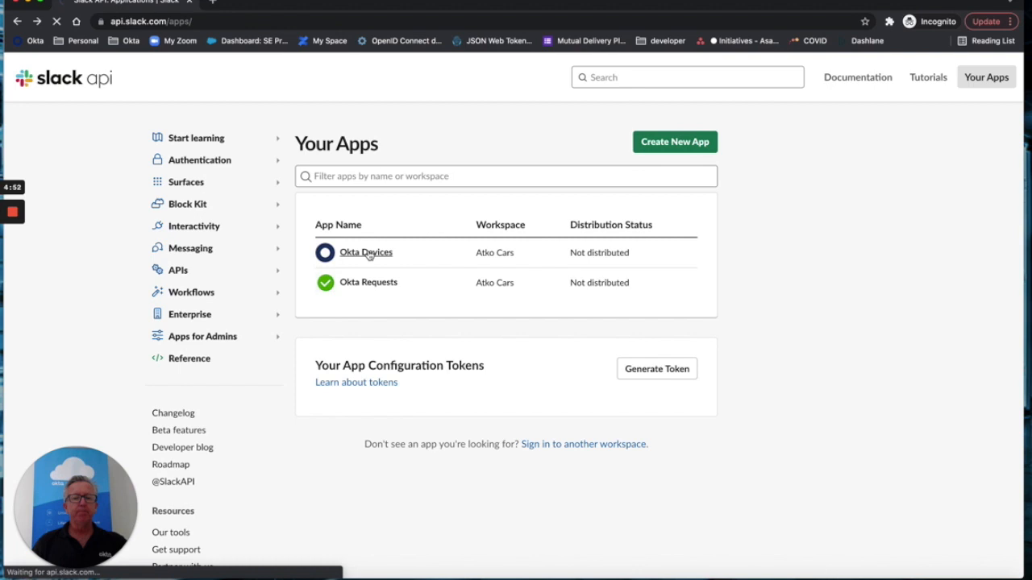
scroll(531, 392, down, 2)
scroll(534, 390, down, 5)
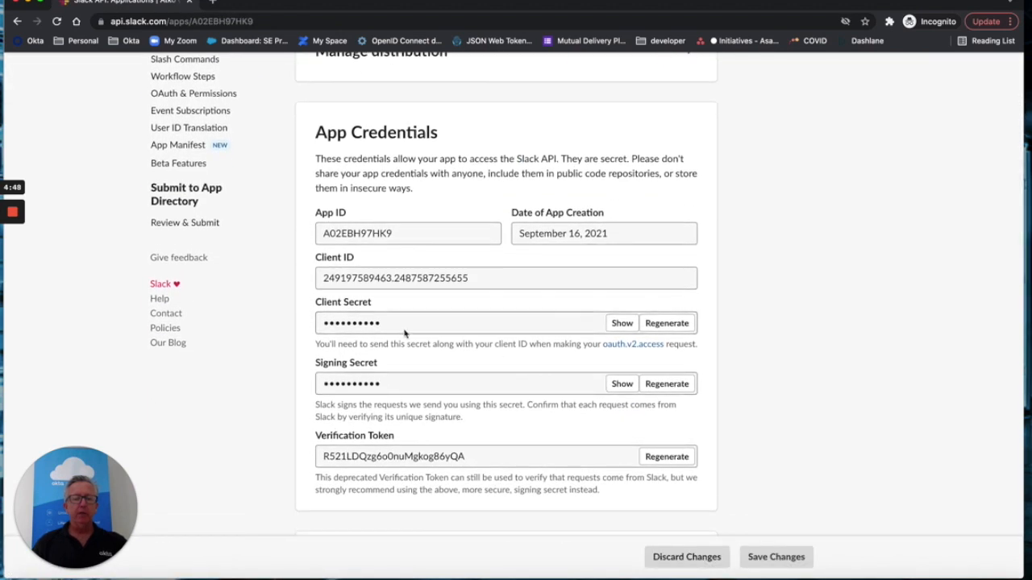
scroll(404, 332, down, 1)
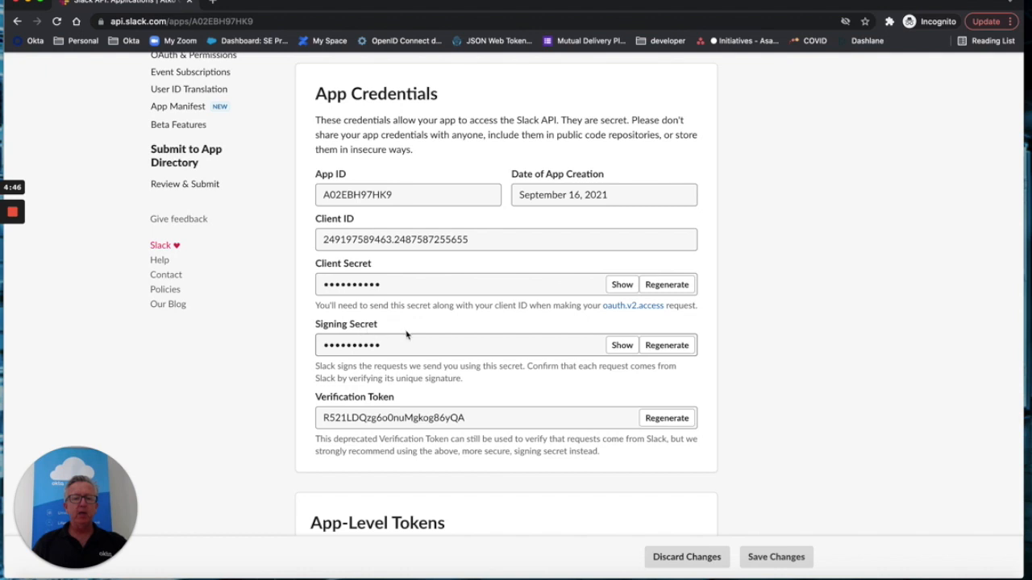
click(625, 345)
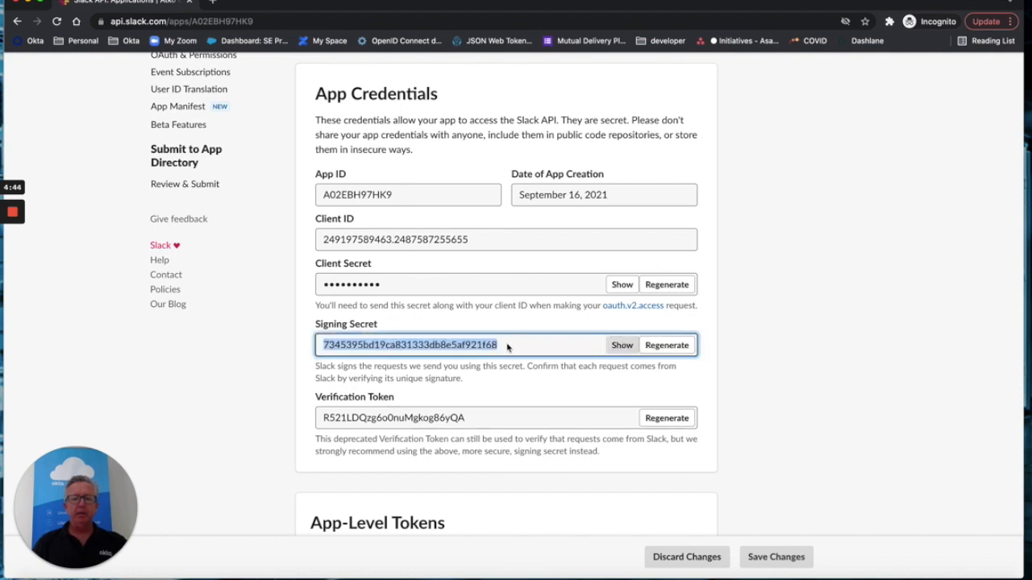
right_click(467, 347)
click(488, 367)
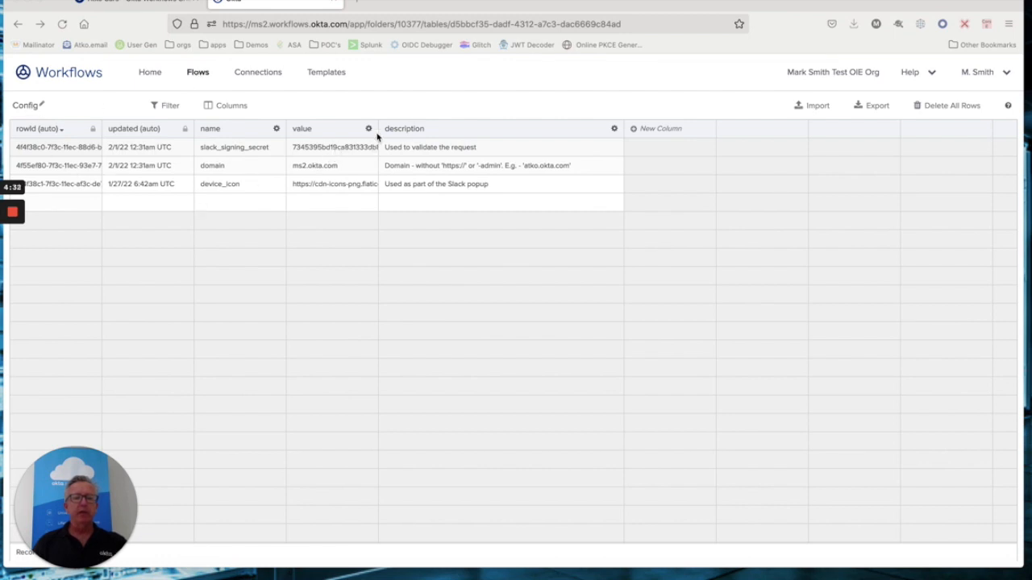
- Widen the Config table's value column and paste the secret into slack_signing_secret
drag(378, 131, 285, 145)
click(418, 150)
key(super+v)
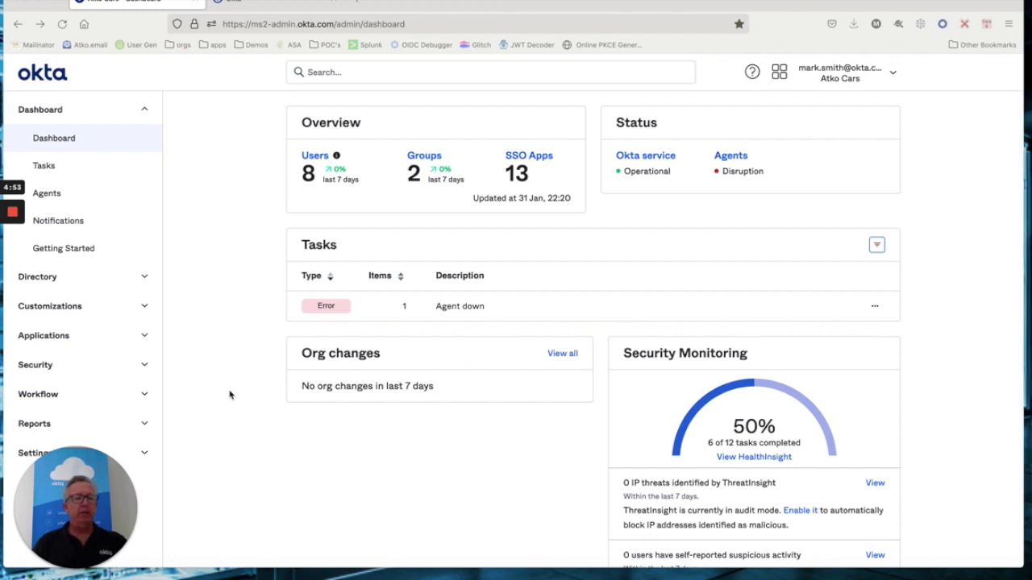
- Go to Directory > Devices to list the three registered devices
click(144, 278)
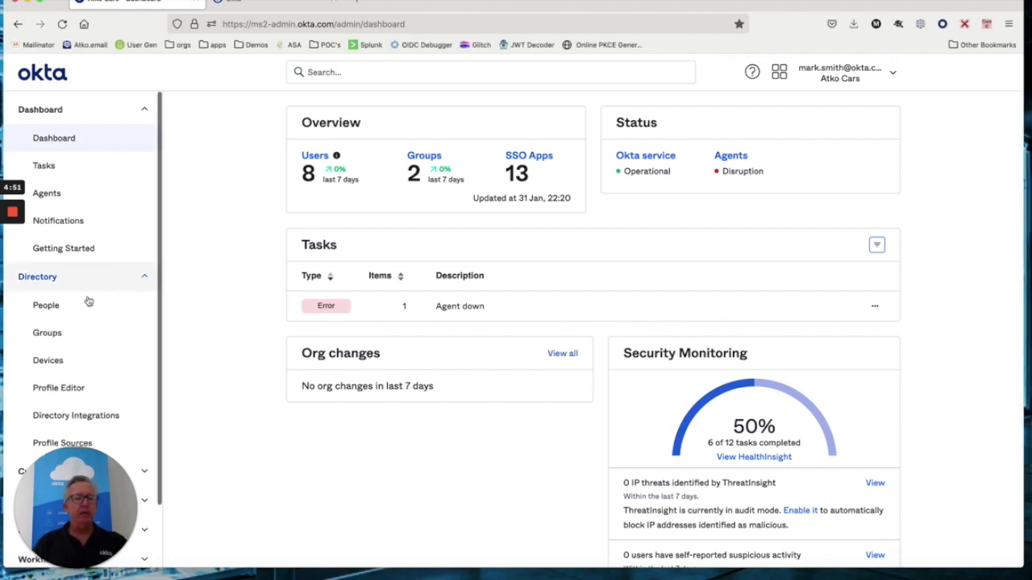
click(46, 361)
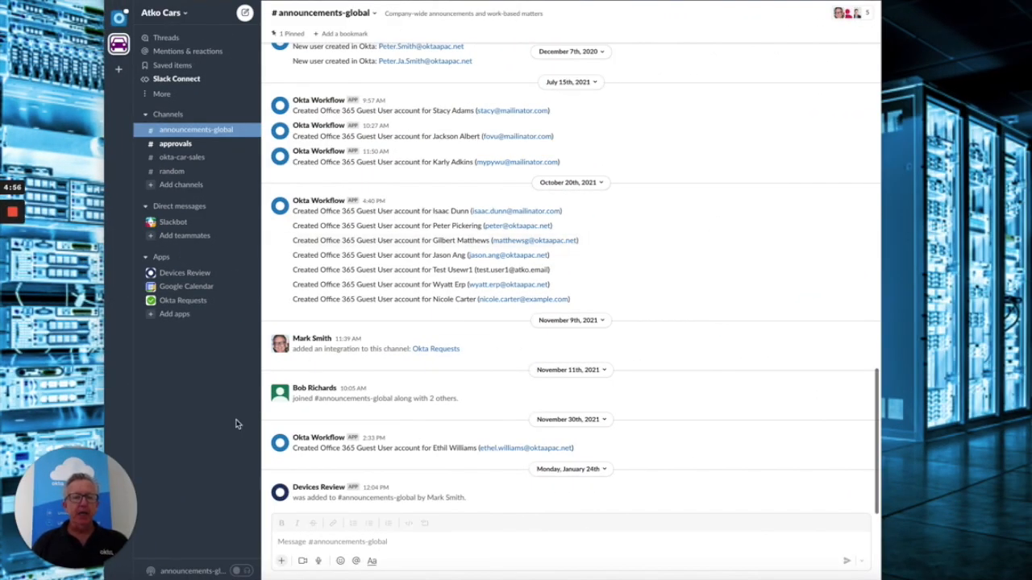
- Run the 'Review Devices' Okta Devices shortcut from the #announcements-global message box
click(328, 545)
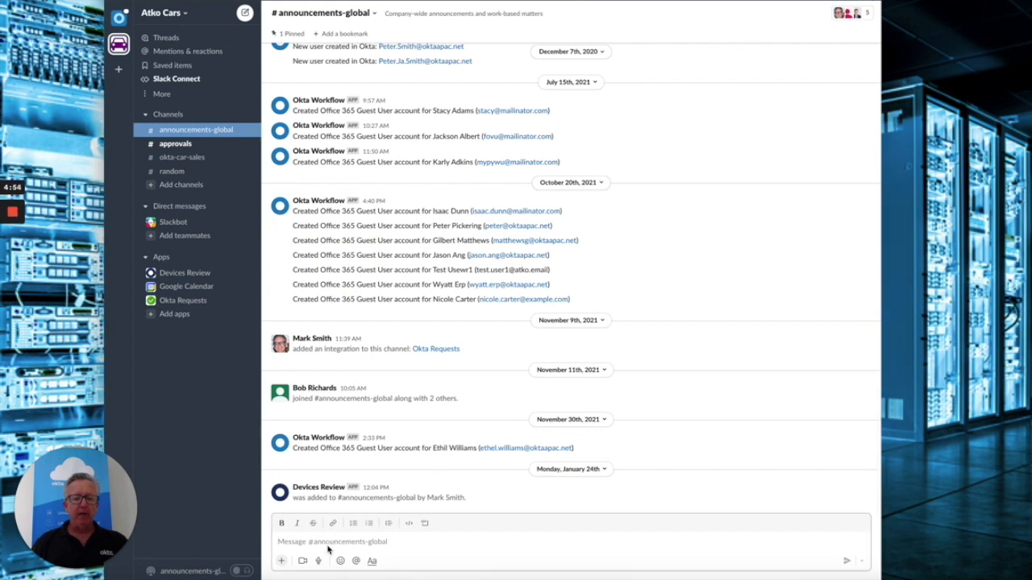
click(282, 561)
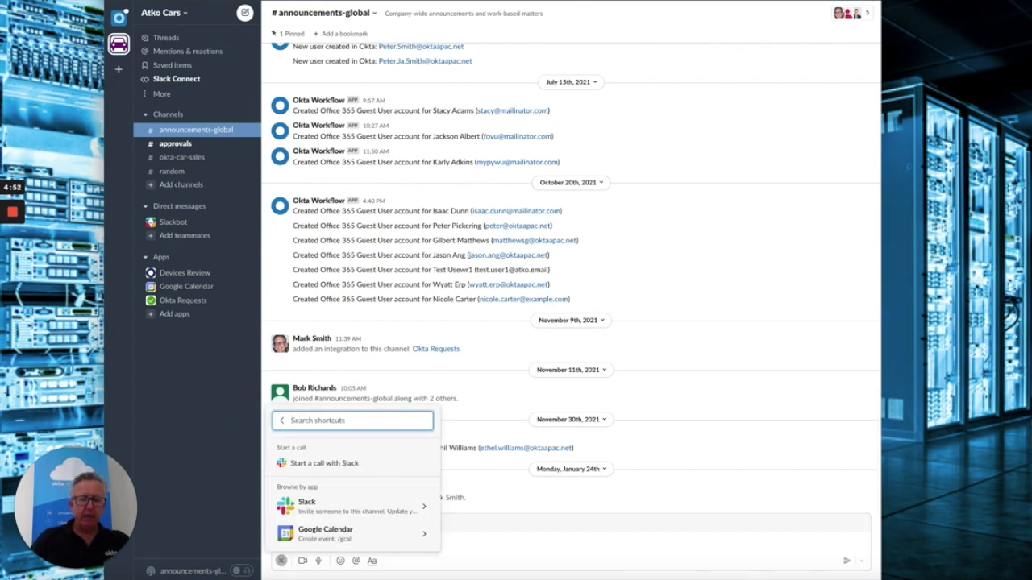
text(rever)
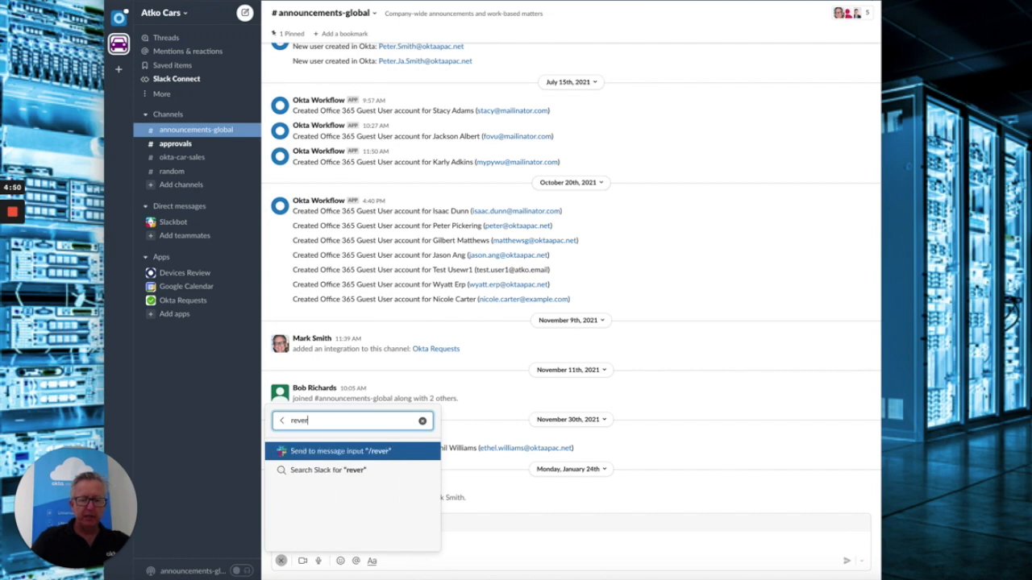
key(BackSpace)
key(BackSpace)
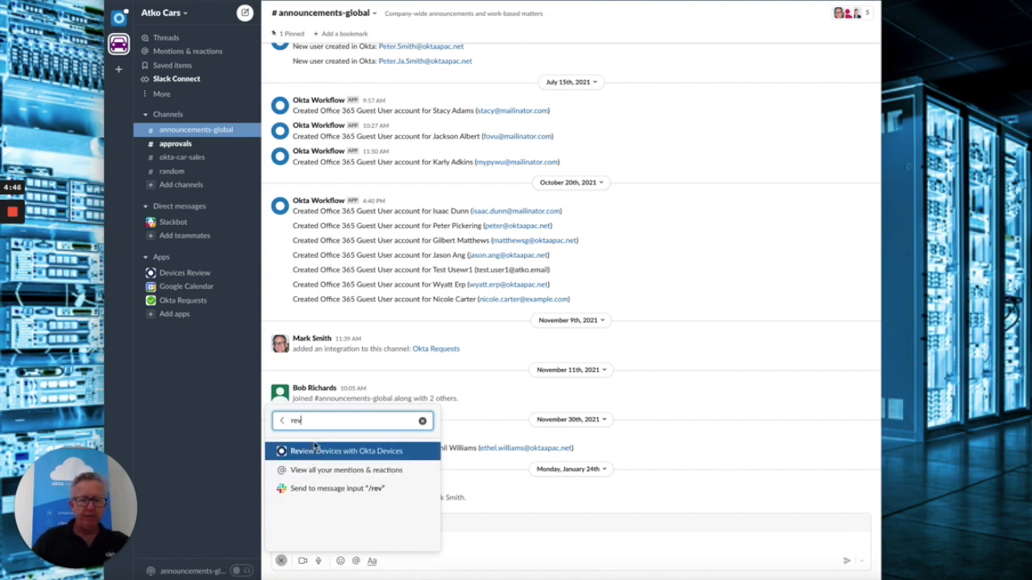
click(314, 451)
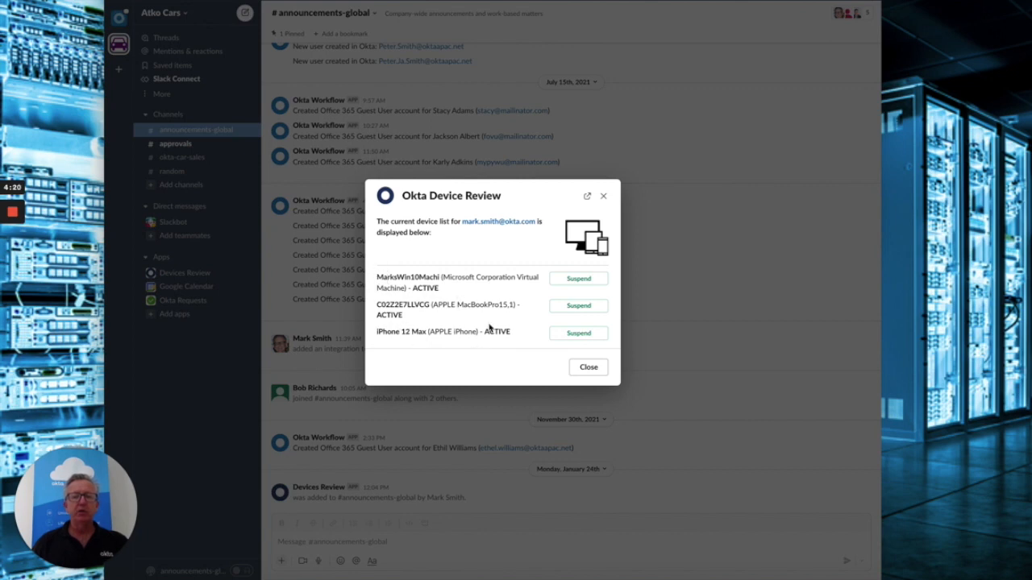
- Suspend MarksWin10Machi in the Okta Device Review dialog, then switch to the Okta admin window
drag(412, 288, 441, 293)
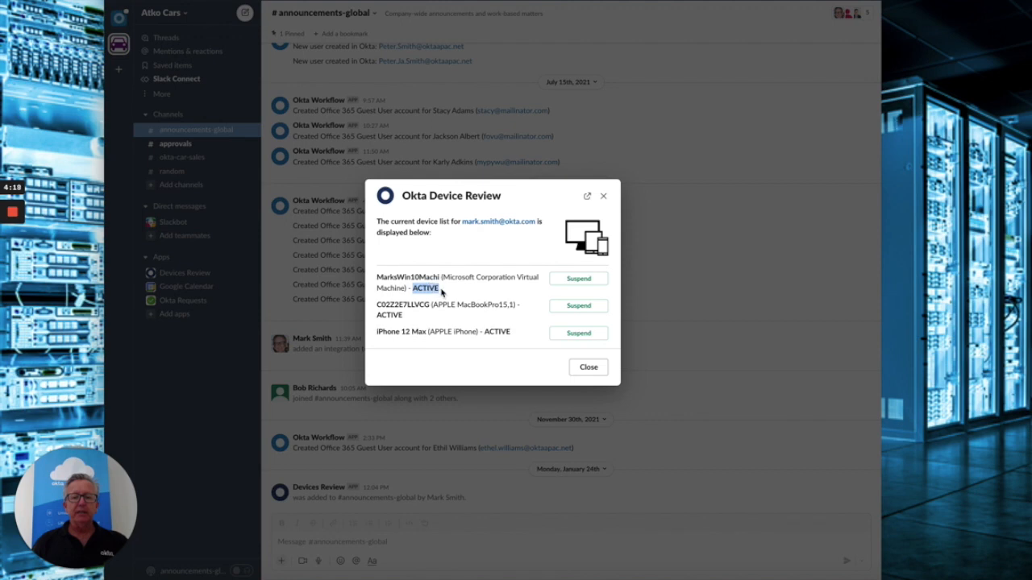
drag(376, 315, 401, 315)
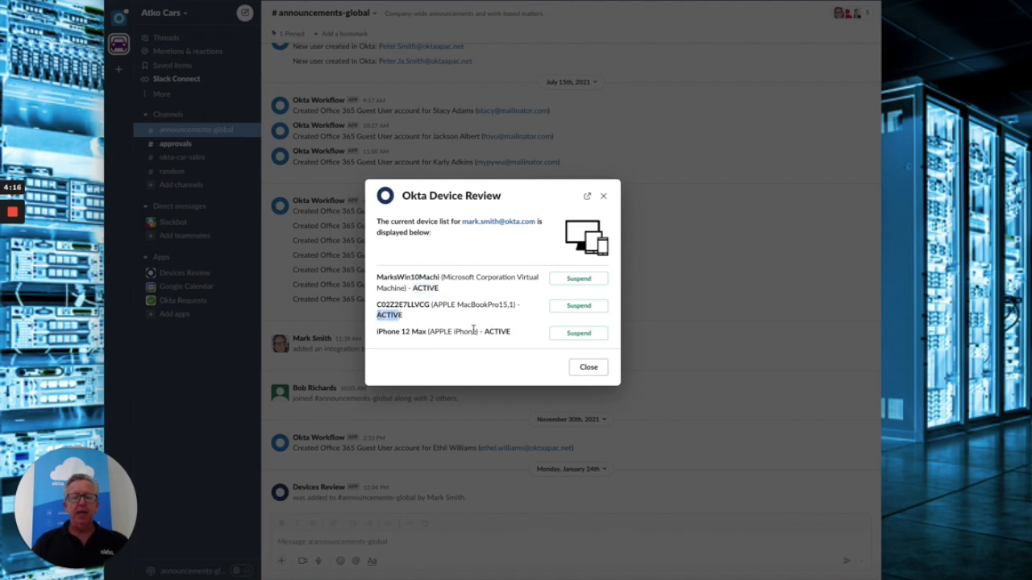
drag(508, 332, 491, 333)
click(484, 355)
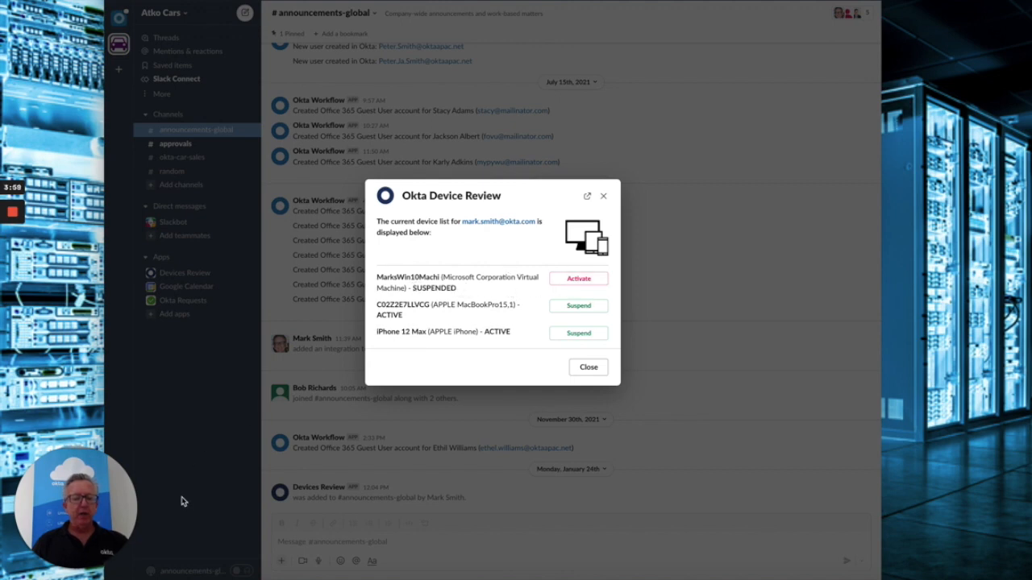
click(119, 577)
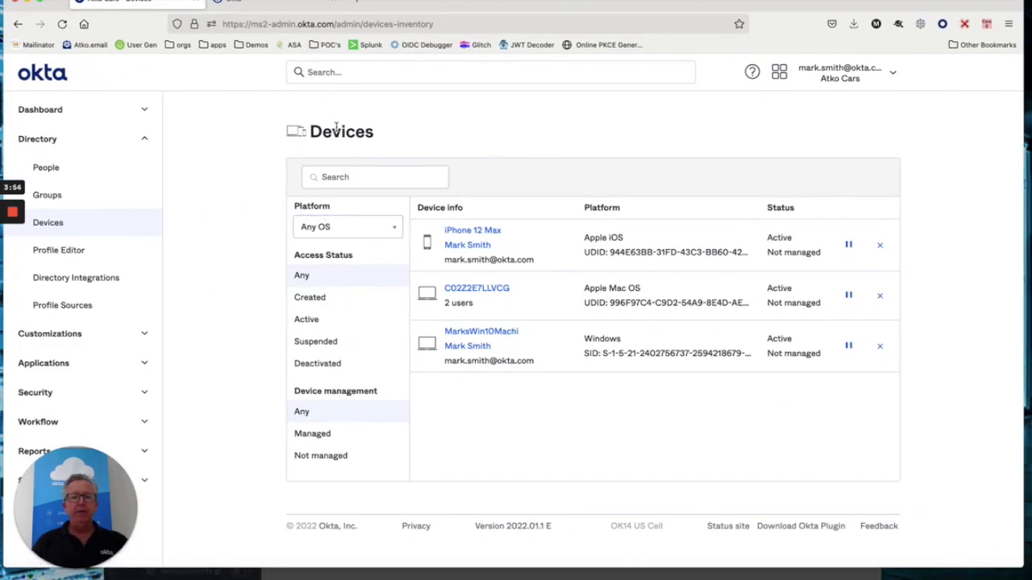
- Reload the Devices inventory, verify MarksWin10Machi reads Suspended, then return to Slack
click(62, 25)
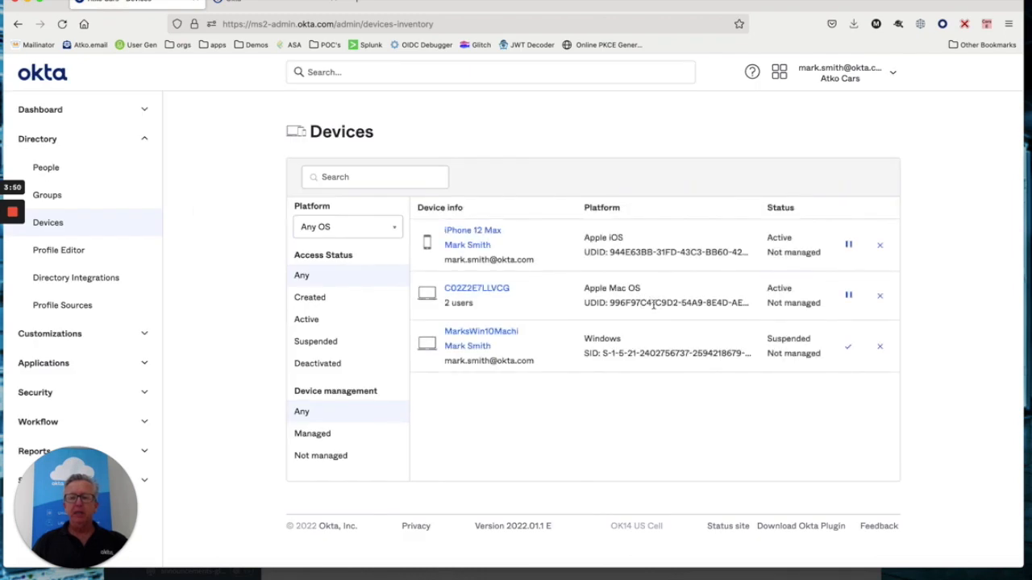
drag(815, 344, 770, 341)
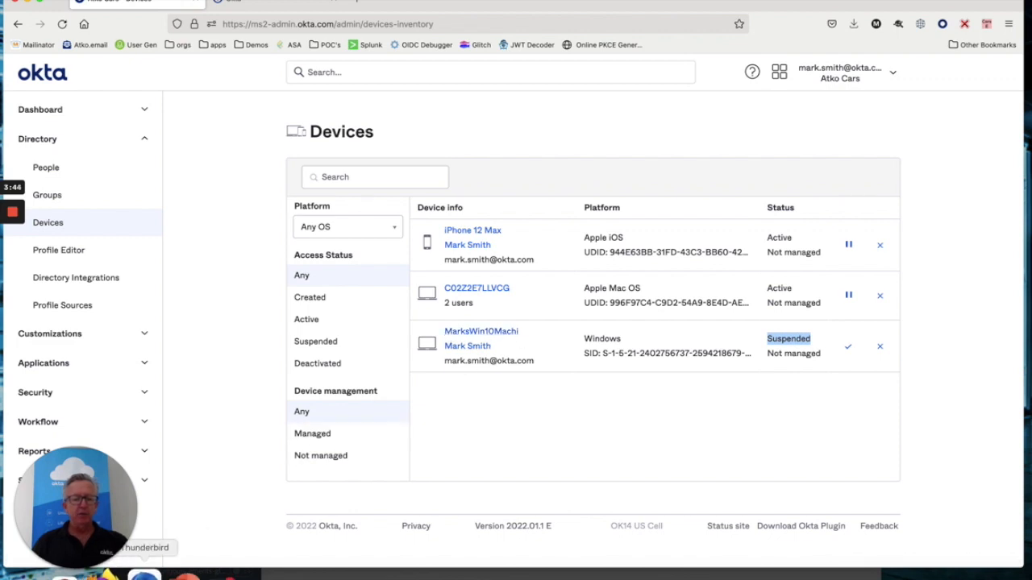
mouse_move(187, 577)
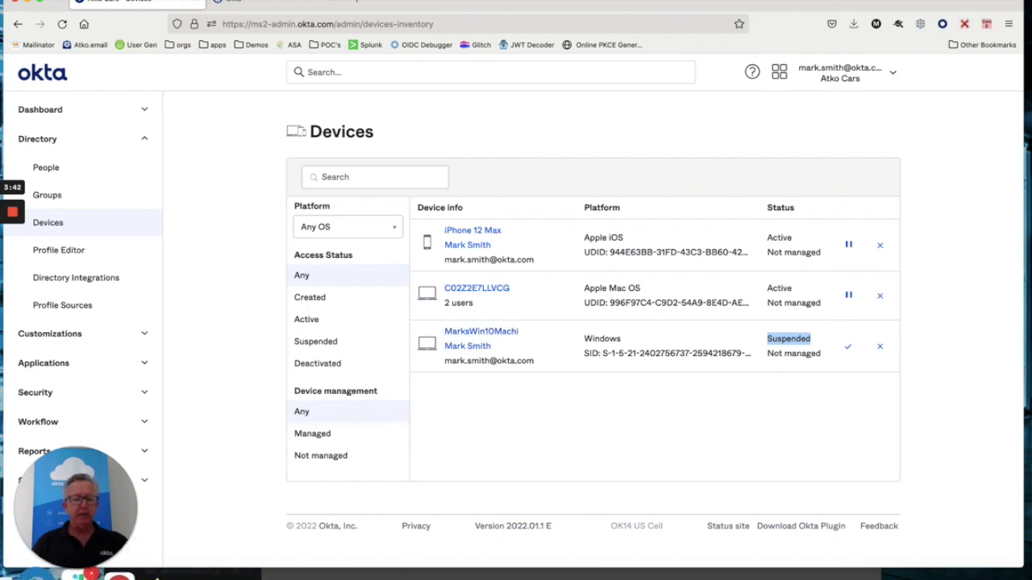
click(79, 575)
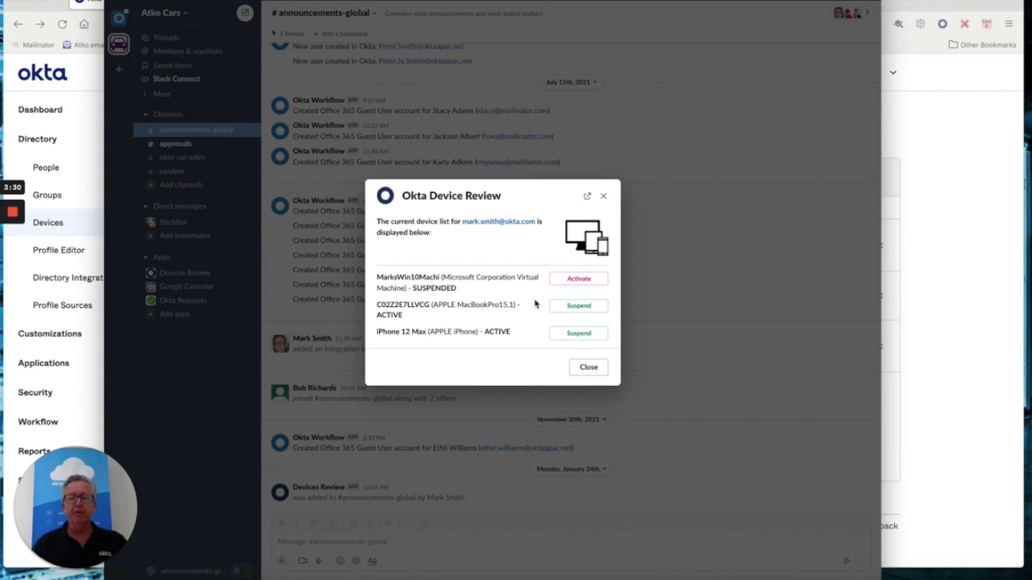
- Use Activate next to MarksWin10Machi in the Okta Device Review dialog
click(575, 279)
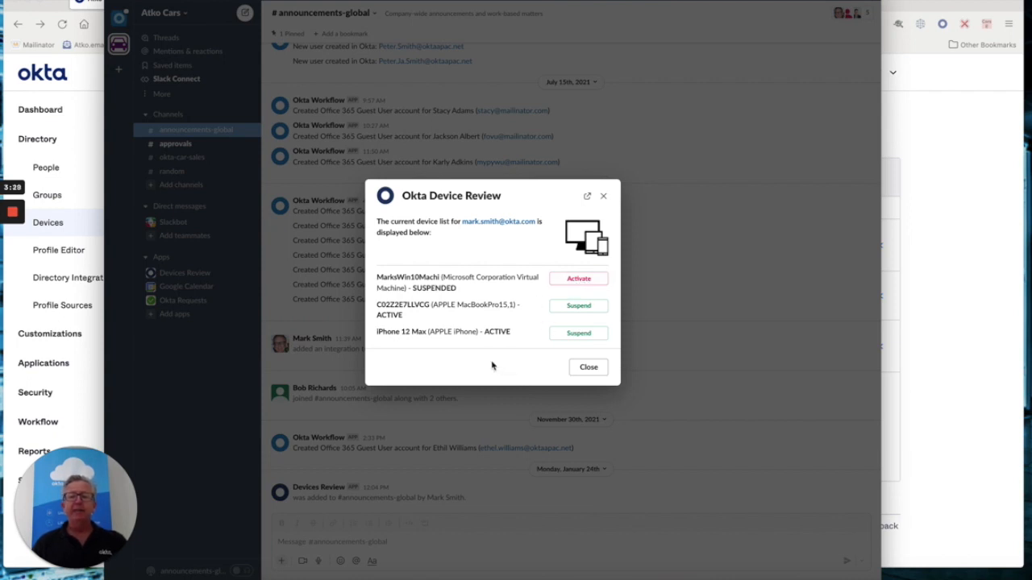